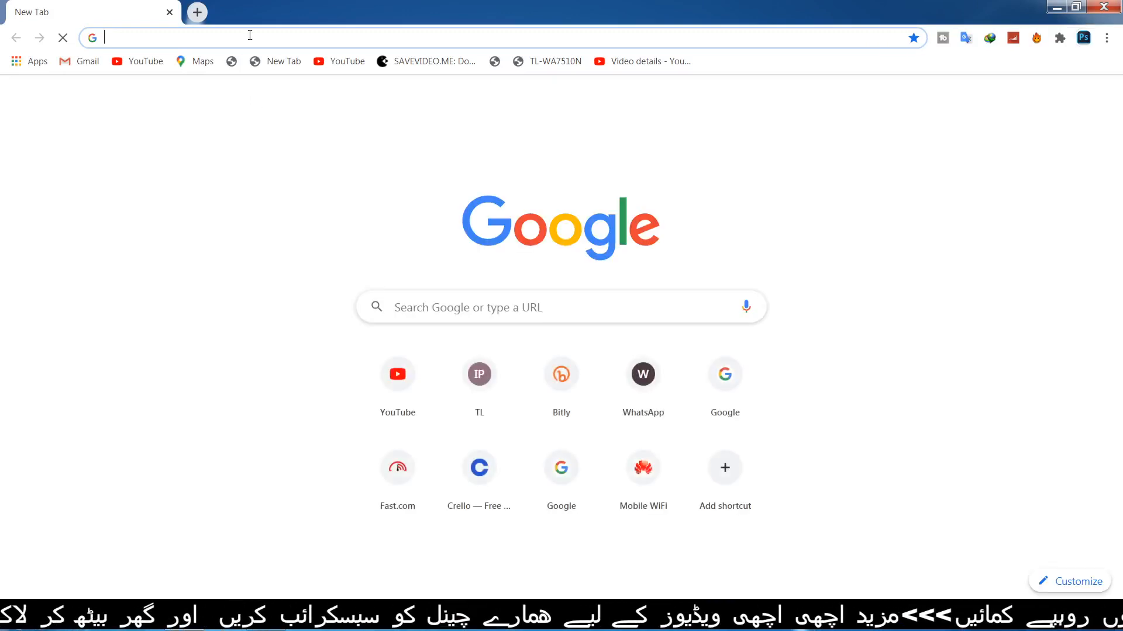
# - Open the crello.com website
pyautogui.write('crello.com')
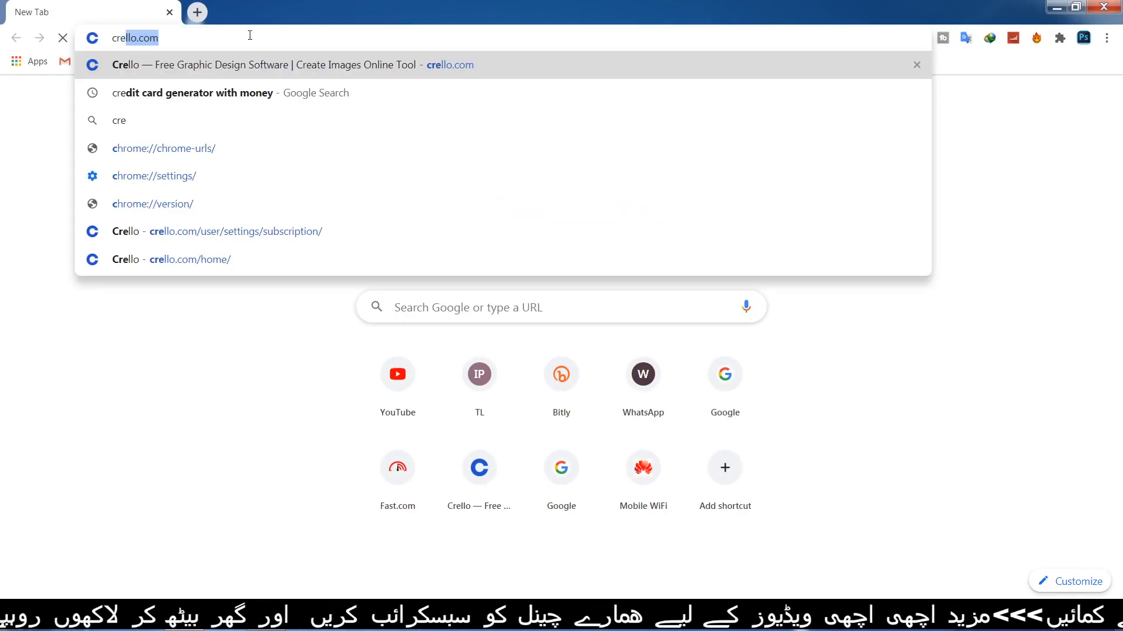
pyautogui.press('Return')
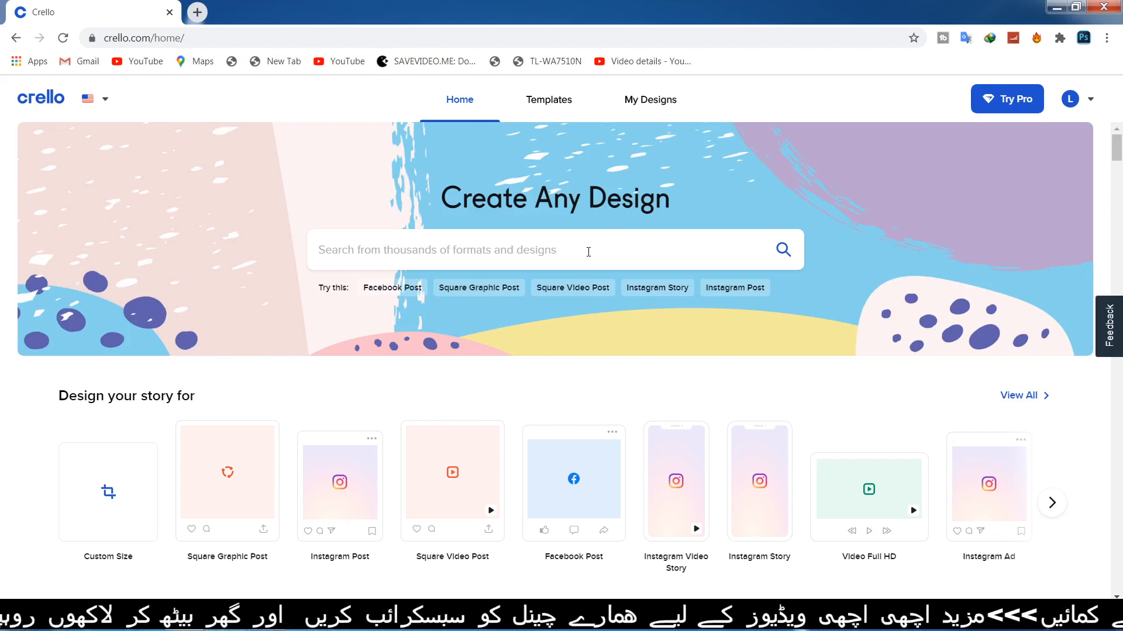
# - Look through the home page's template sections, from Popular Templates and social media posts to logos, YouTube art, posters and infographics
pyautogui.scroll(-6, 588, 252)
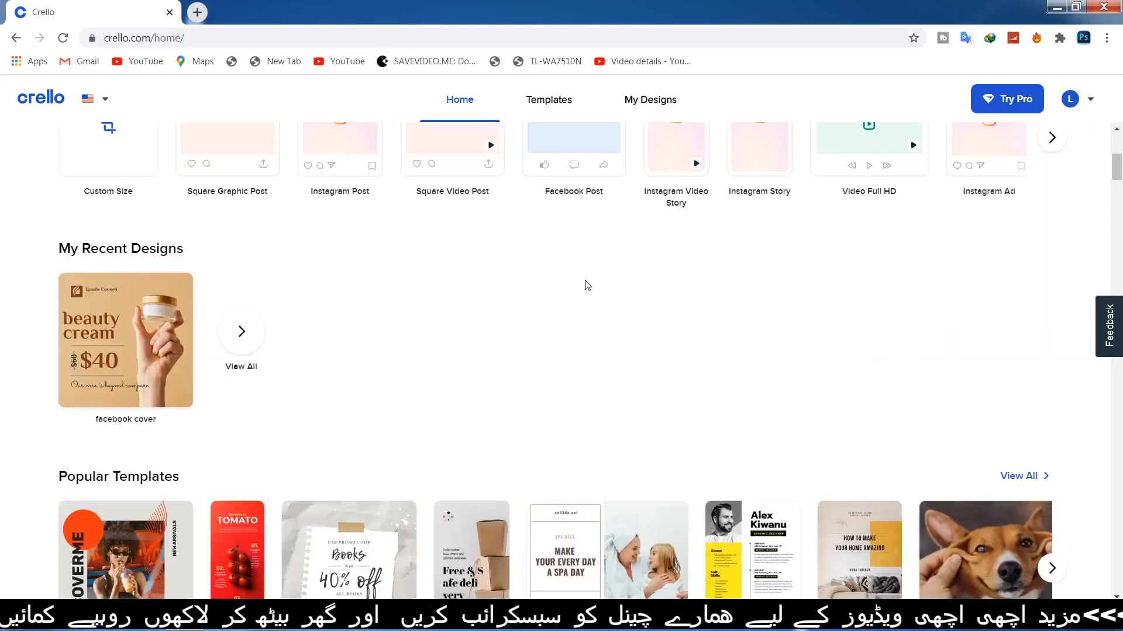
pyautogui.scroll(-4, 587, 285)
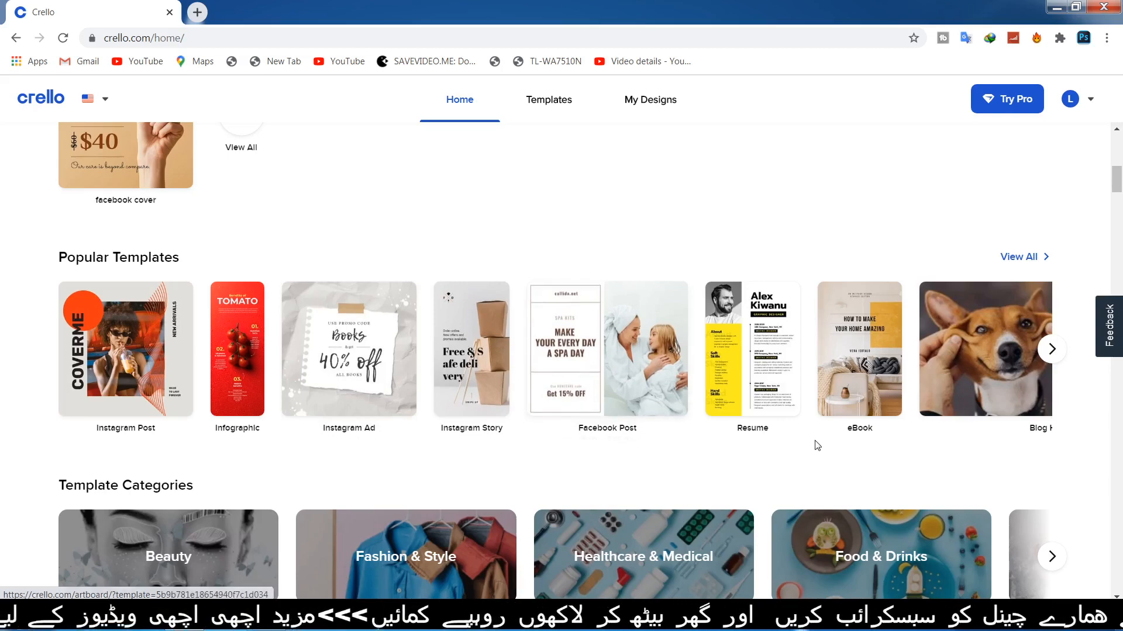
pyautogui.scroll(-6, 844, 446)
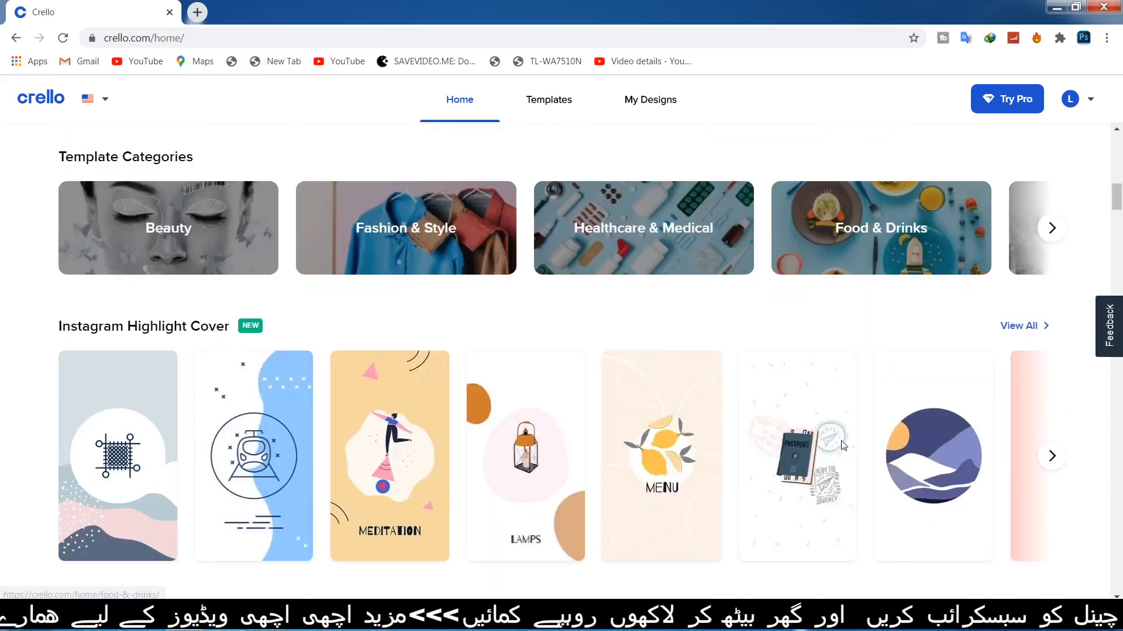
pyautogui.scroll(-4, 843, 445)
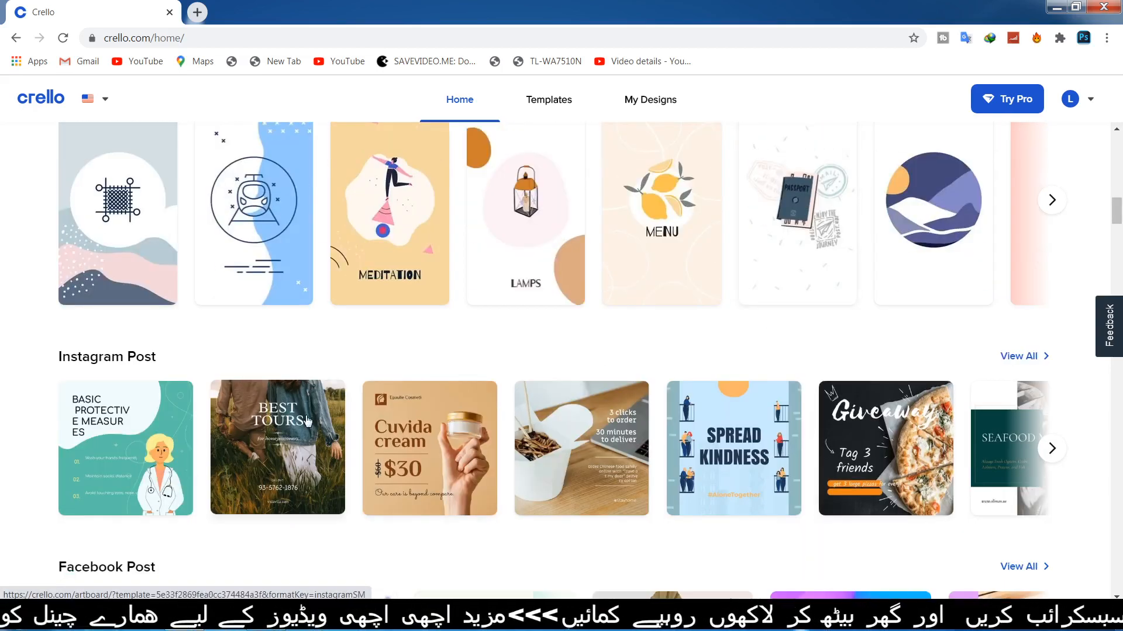
pyautogui.scroll(-5, 310, 430)
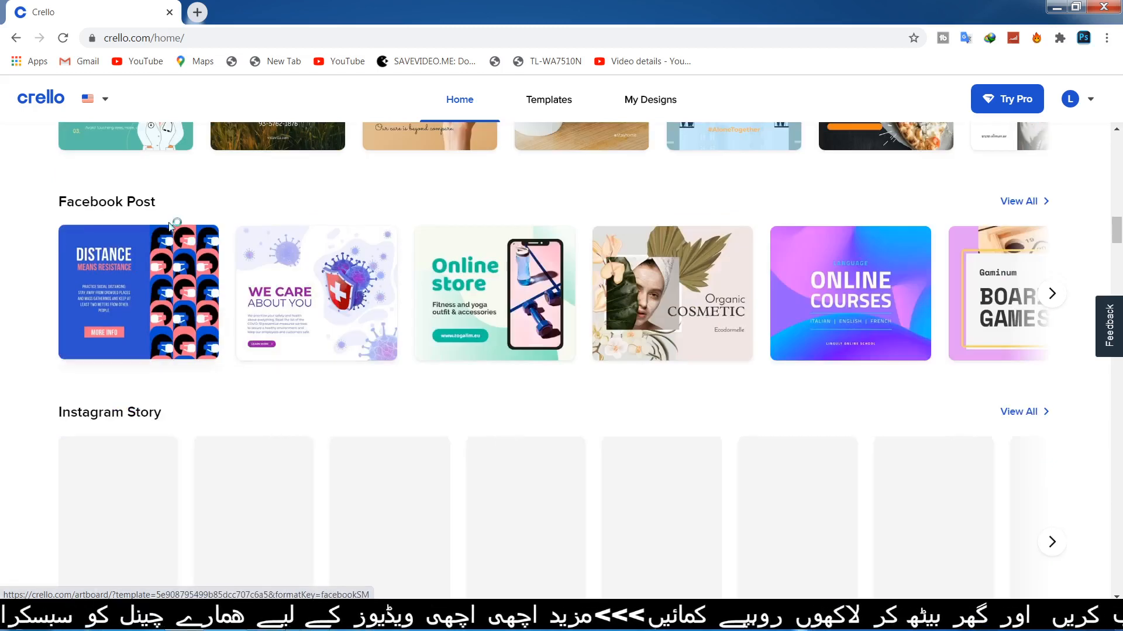
pyautogui.scroll(-1, 447, 307)
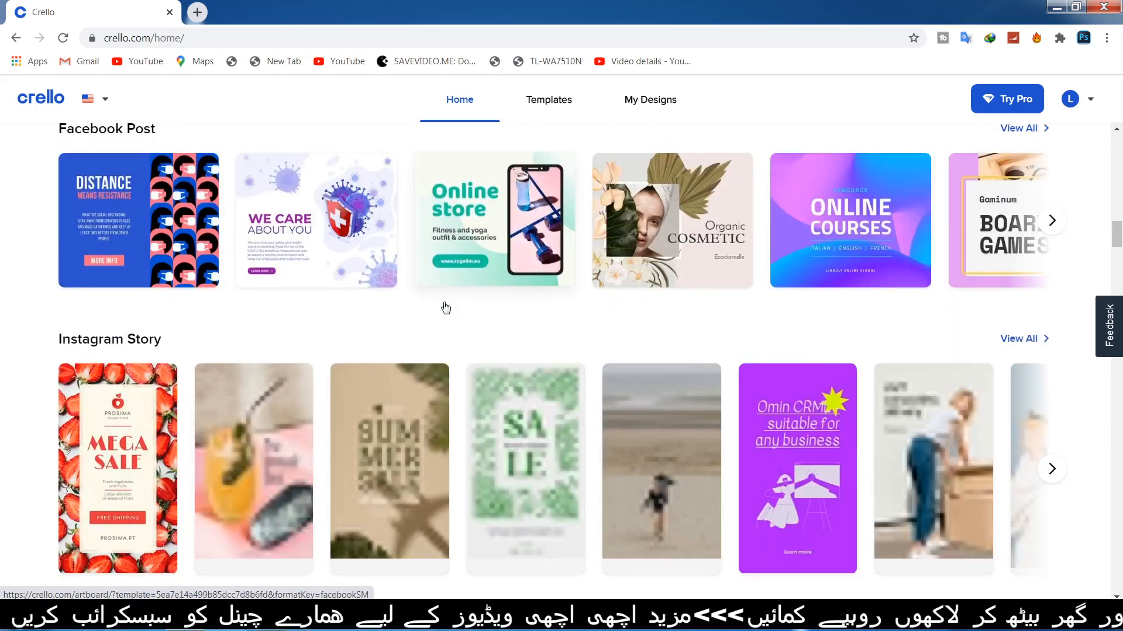
pyautogui.scroll(-1, 272, 331)
pyautogui.scroll(-1, 291, 321)
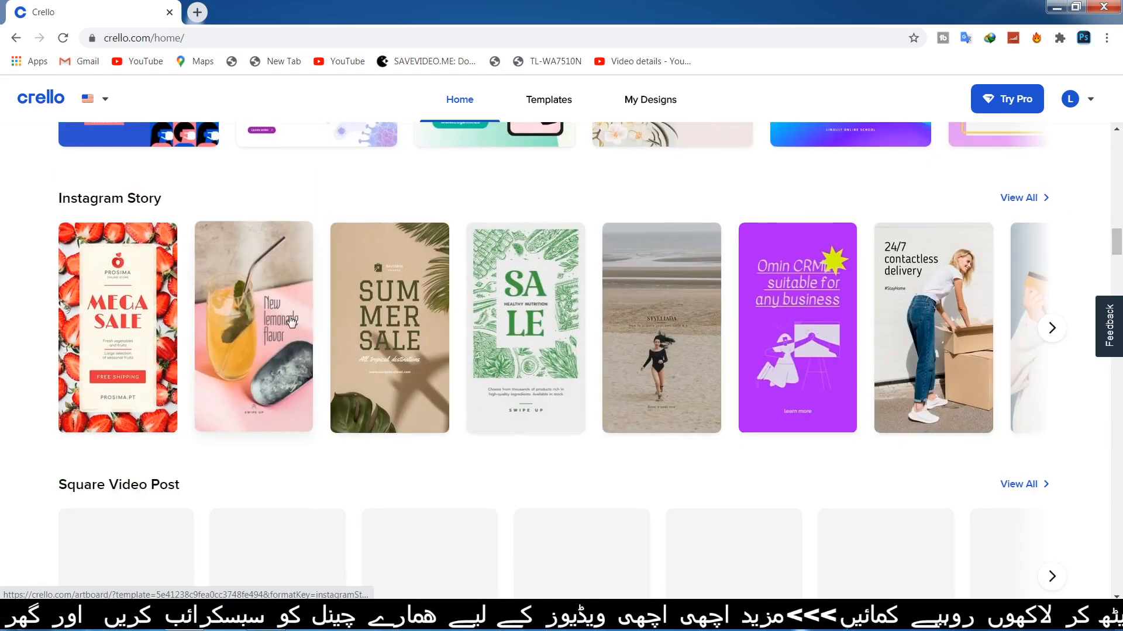
pyautogui.scroll(-1, 292, 322)
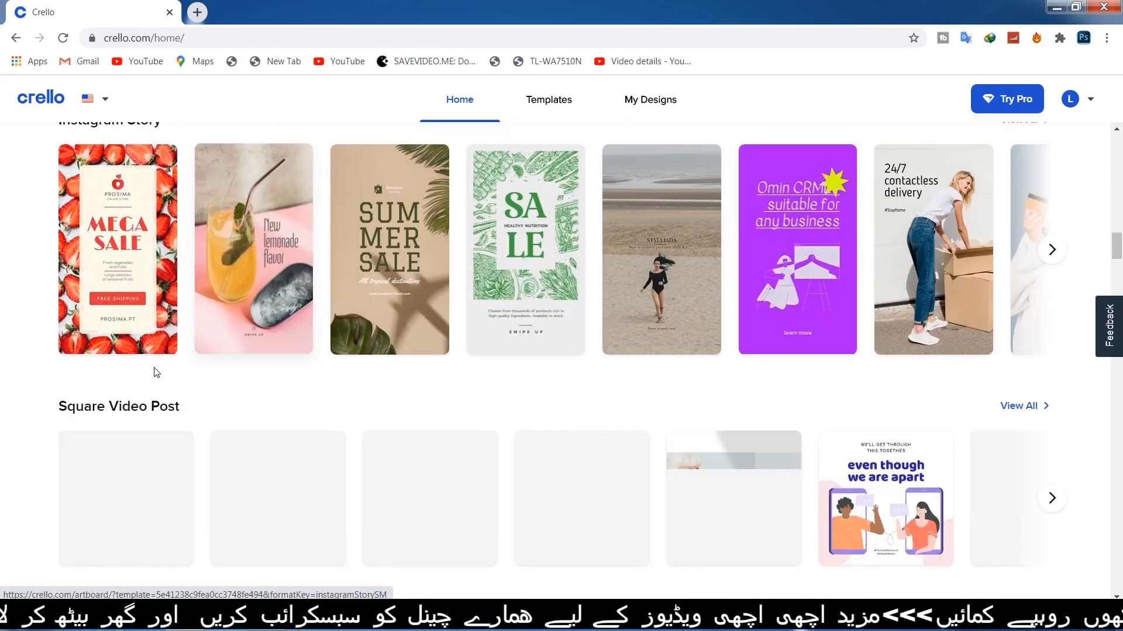
pyautogui.scroll(-1, 187, 389)
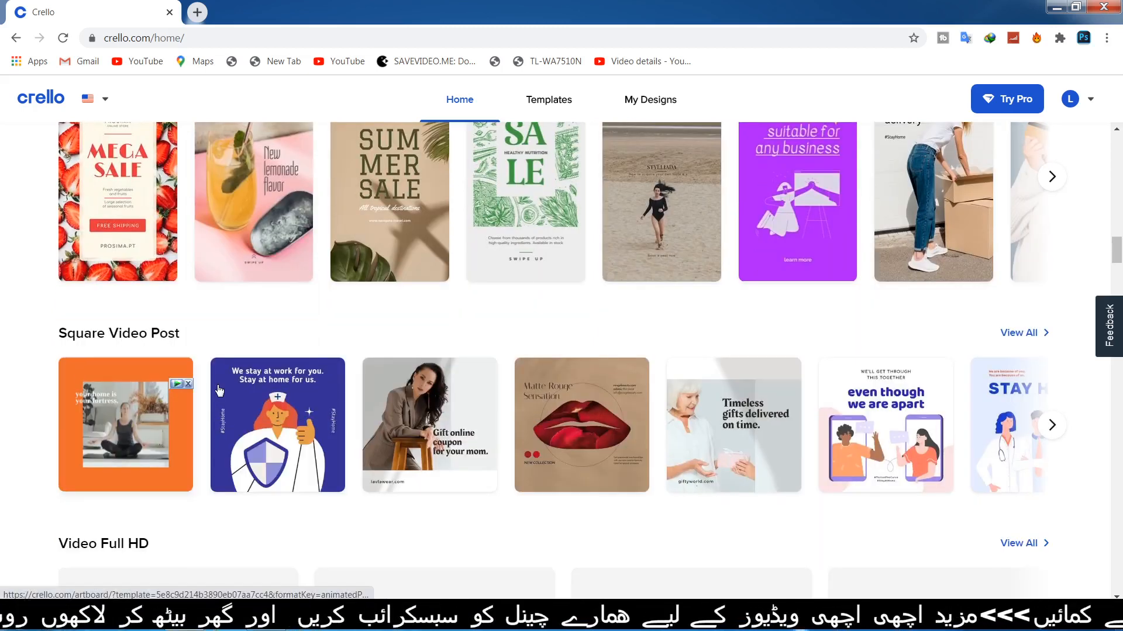
pyautogui.scroll(-3, 330, 415)
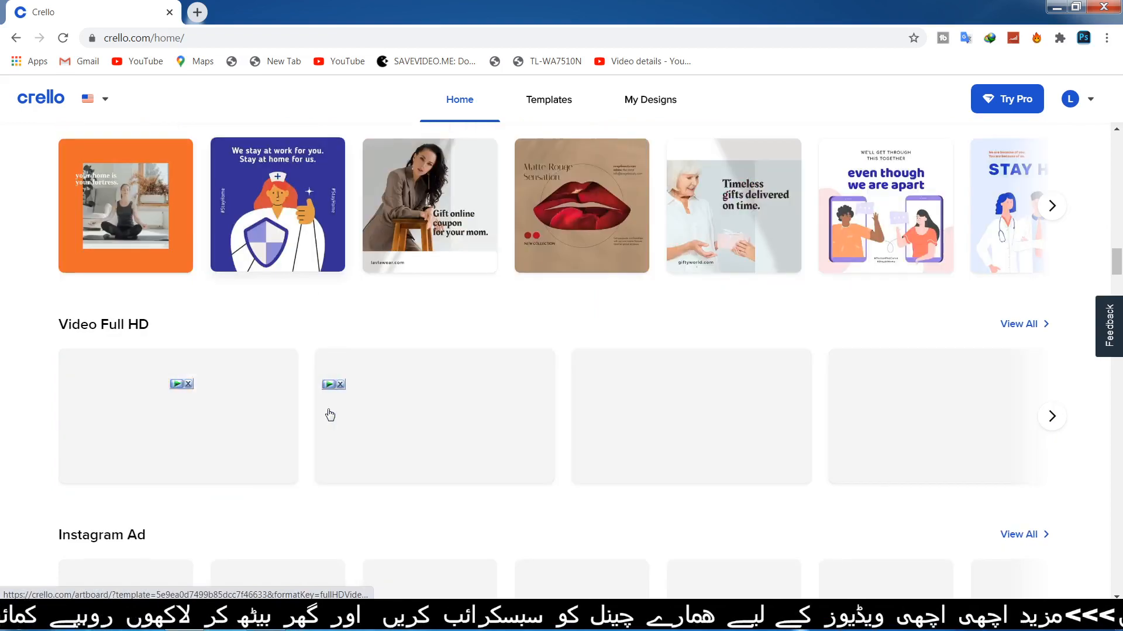
pyautogui.scroll(-1, 114, 375)
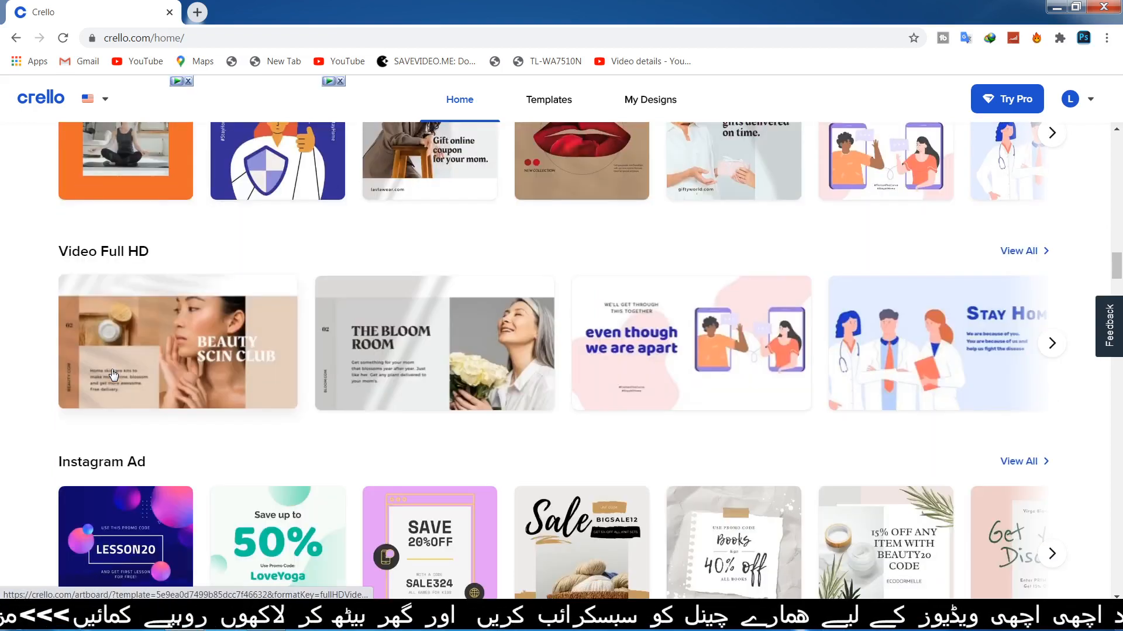
pyautogui.scroll(-3, 113, 375)
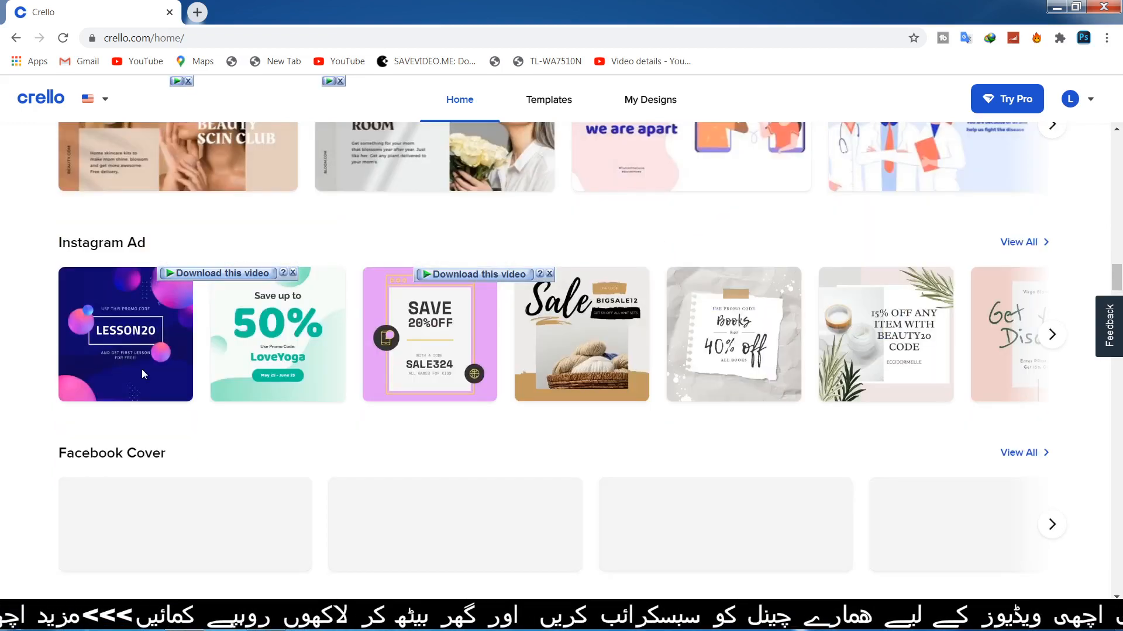
pyautogui.scroll(-2, 280, 377)
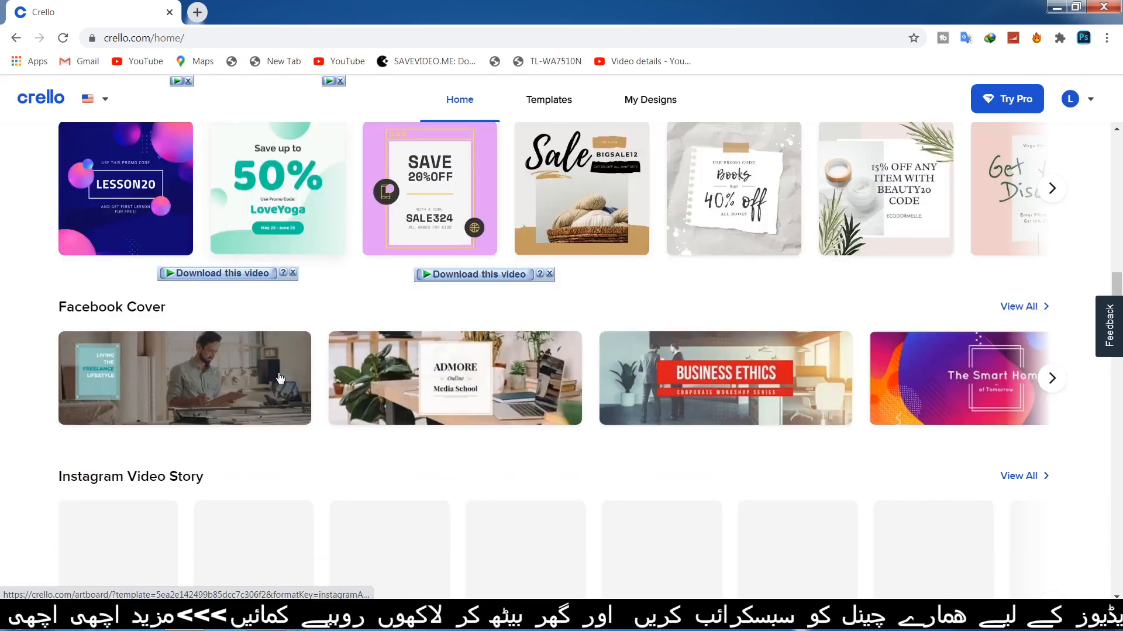
pyautogui.scroll(-1, 233, 368)
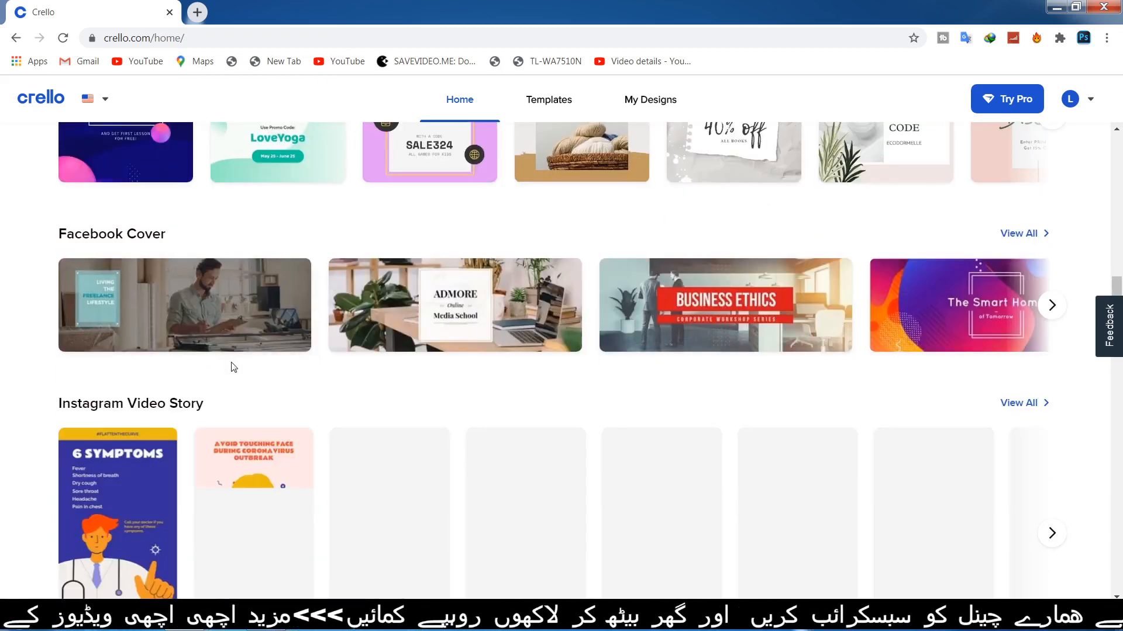
pyautogui.scroll(-1, 233, 368)
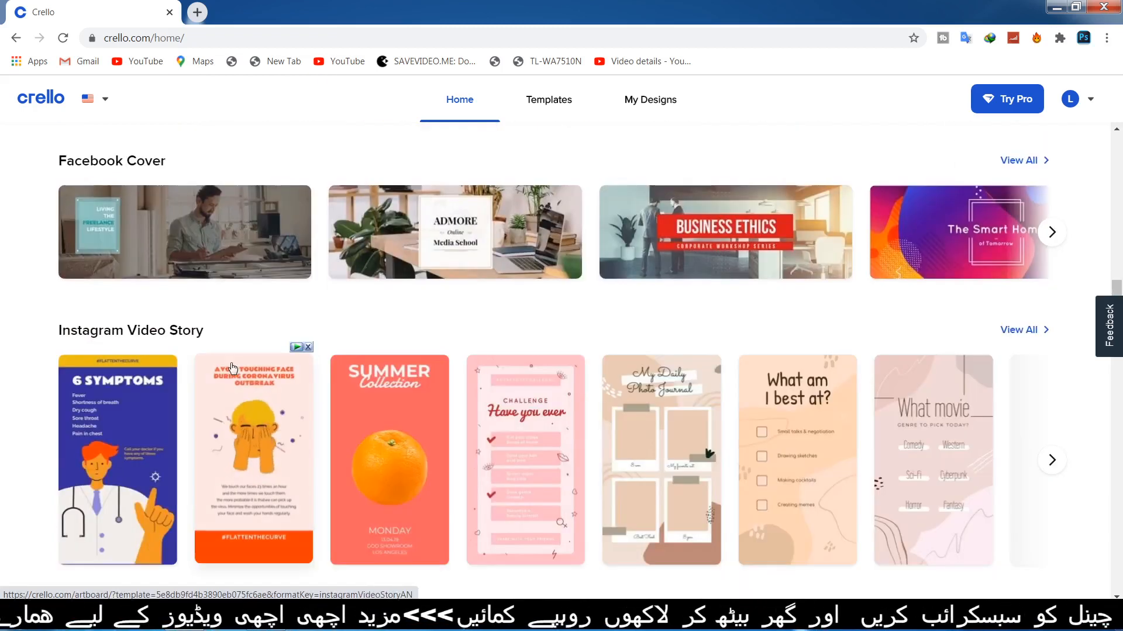
pyautogui.scroll(-4, 232, 367)
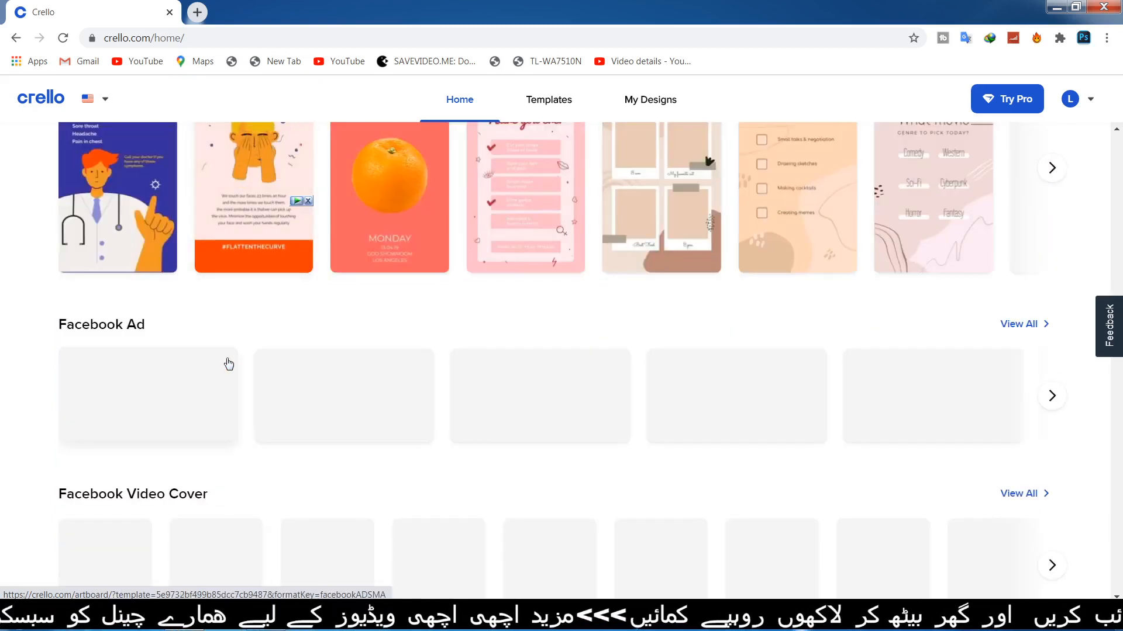
pyautogui.scroll(-1, 238, 360)
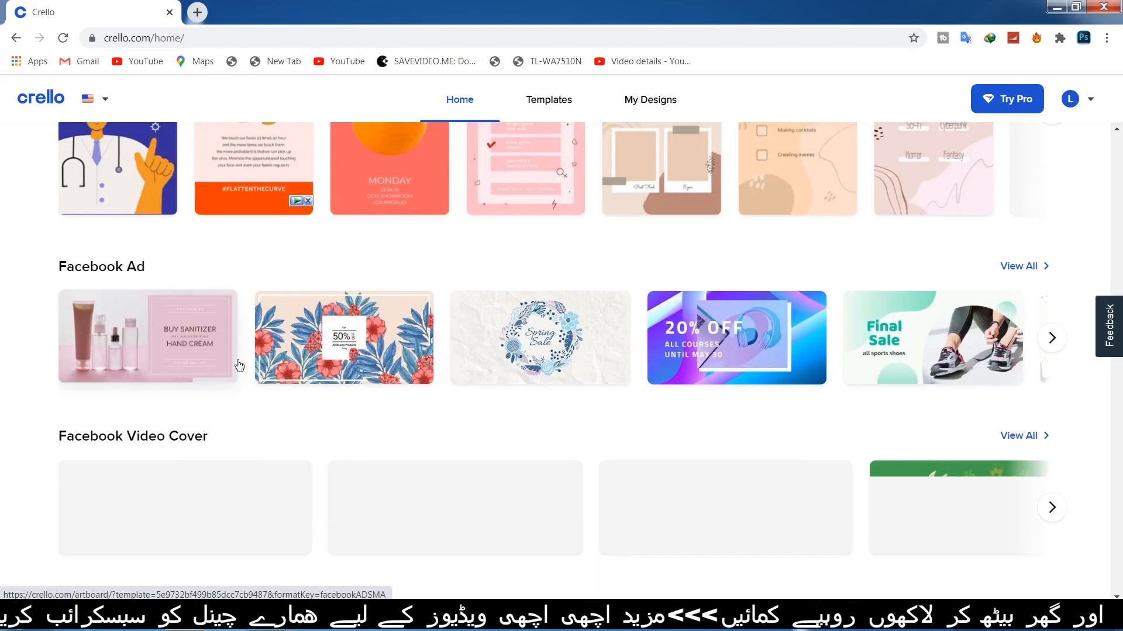
pyautogui.scroll(-1, 239, 365)
pyautogui.scroll(-1, 268, 375)
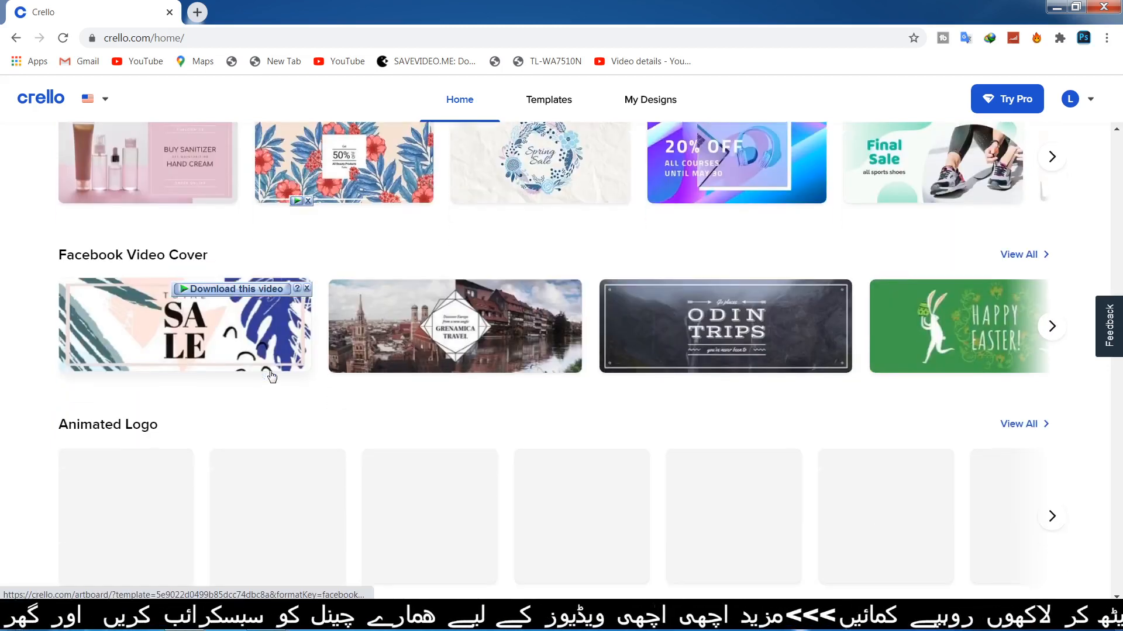
pyautogui.scroll(-2, 272, 376)
pyautogui.scroll(-3, 272, 376)
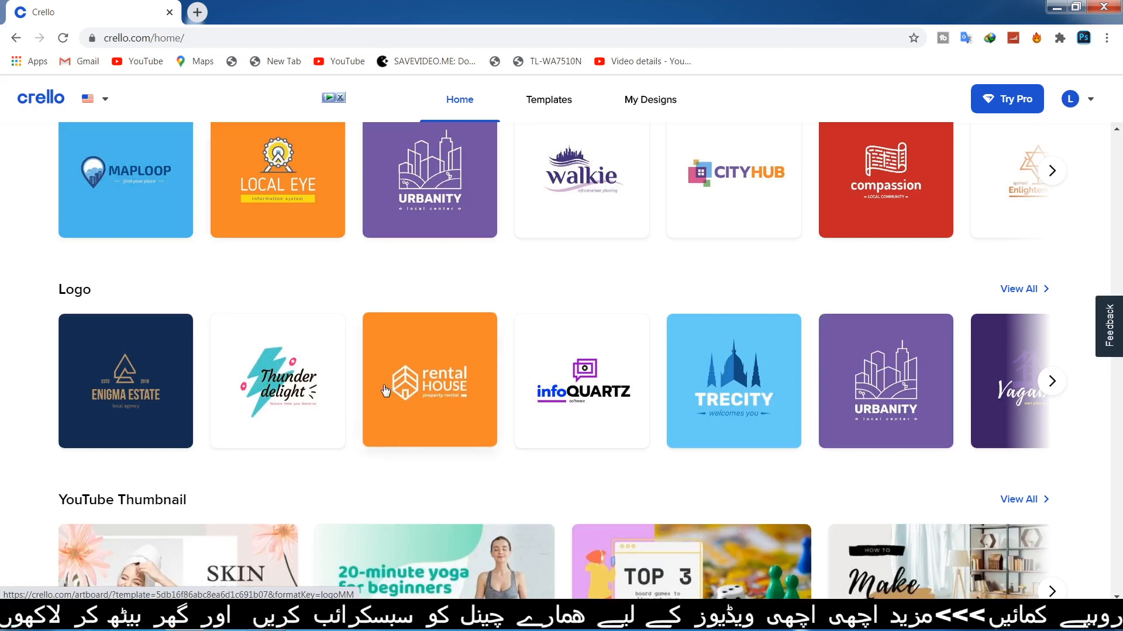
pyautogui.scroll(-5, 384, 390)
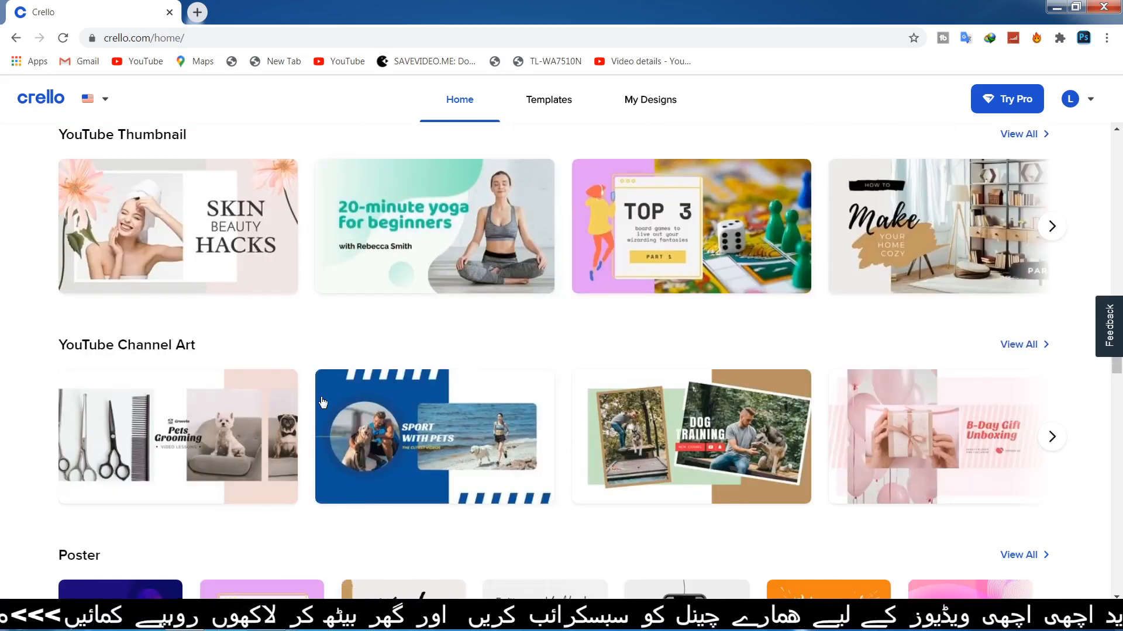
pyautogui.scroll(-1, 386, 423)
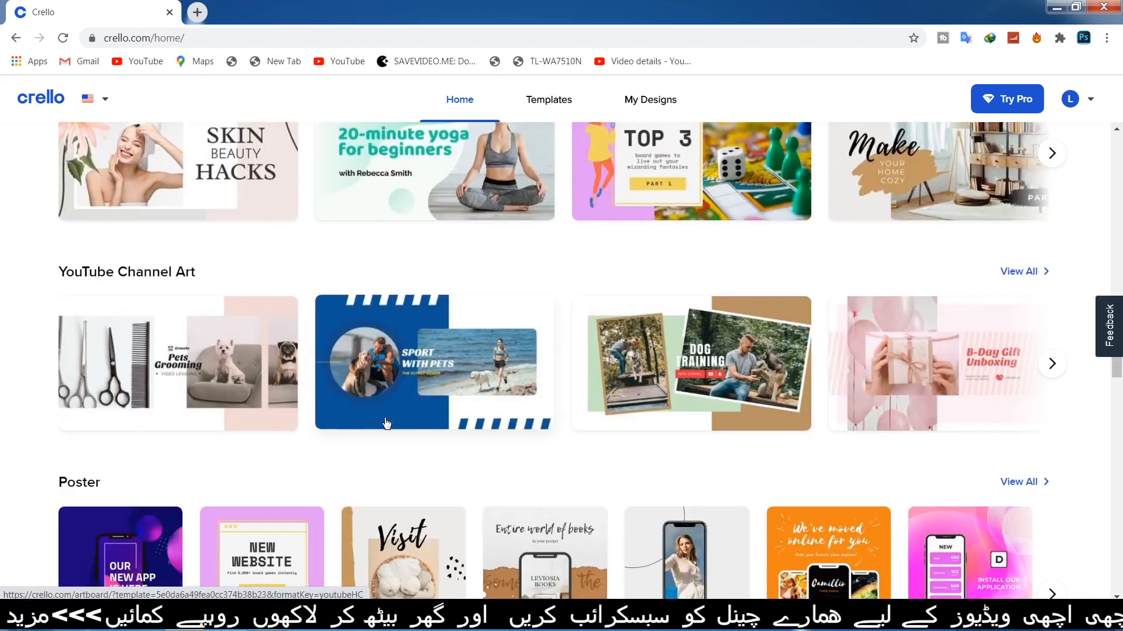
pyautogui.scroll(-5, 386, 422)
pyautogui.scroll(-3, 231, 381)
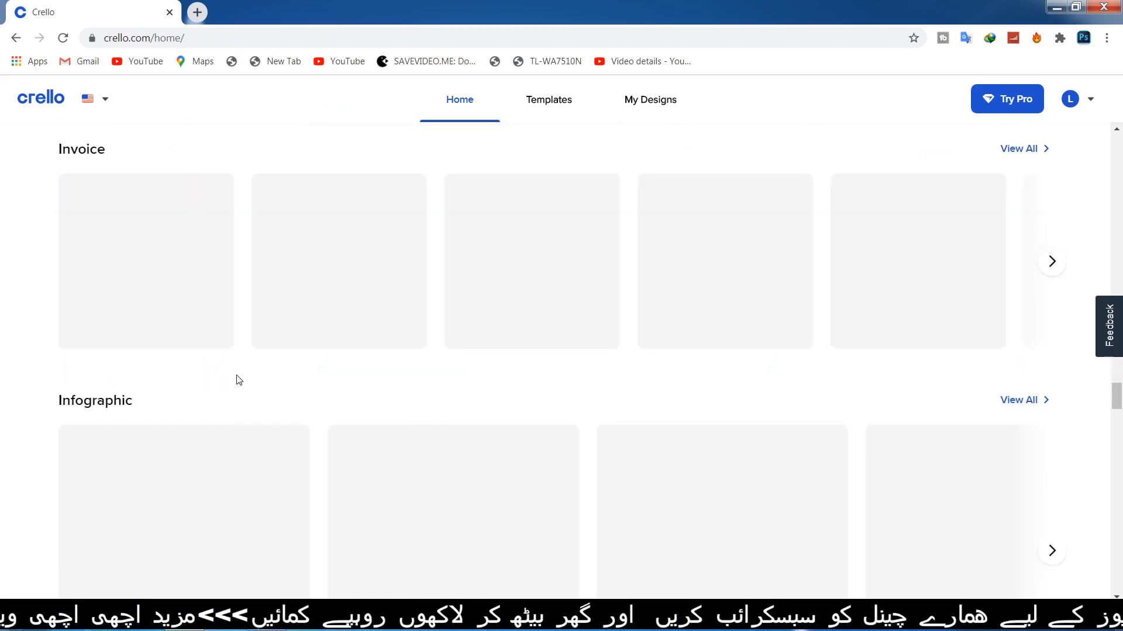
pyautogui.scroll(-2, 239, 381)
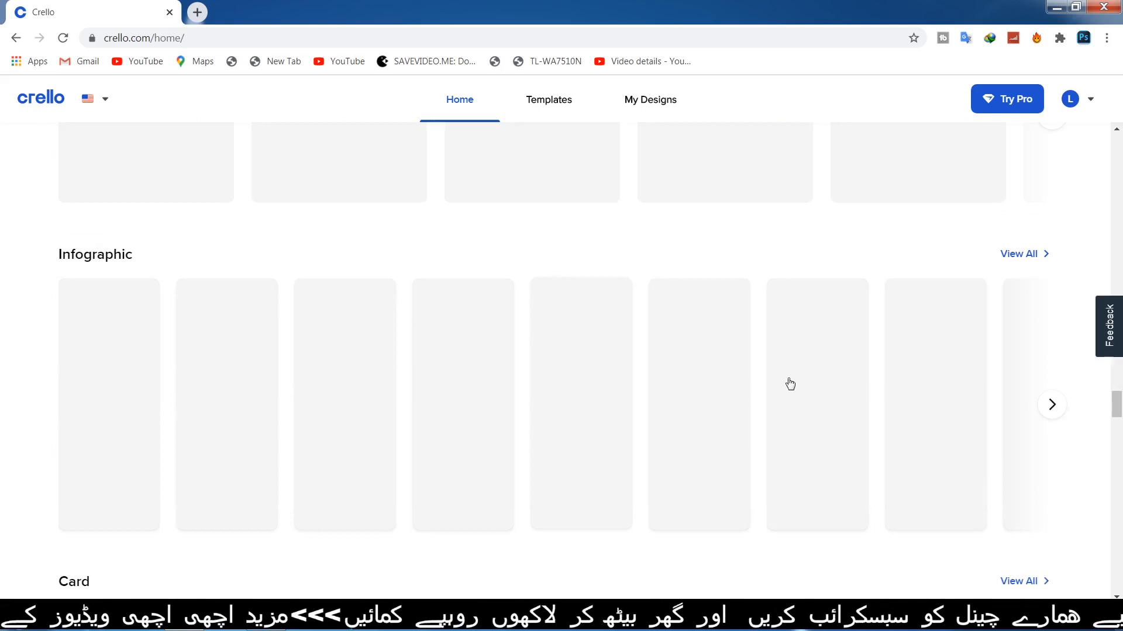
pyautogui.moveTo(1117, 403); pyautogui.dragTo(1114, 140)
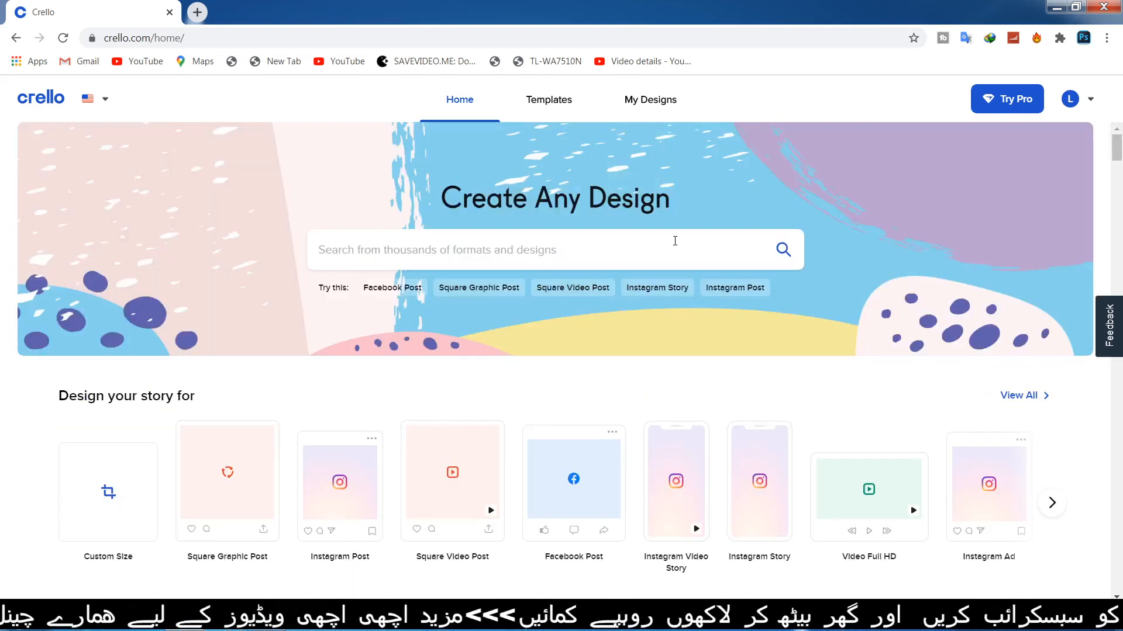
# - Search the design formats for "logo" and open the Logo format (500 x 500 px)
pyautogui.click(674, 241)
pyautogui.write('lo')
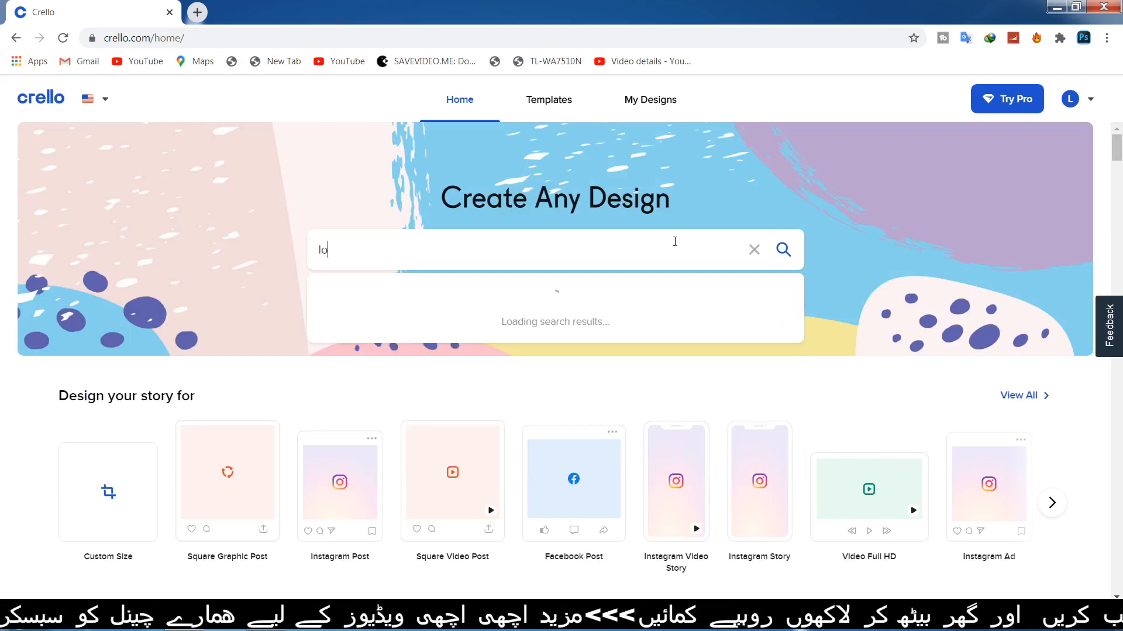
pyautogui.write('go')
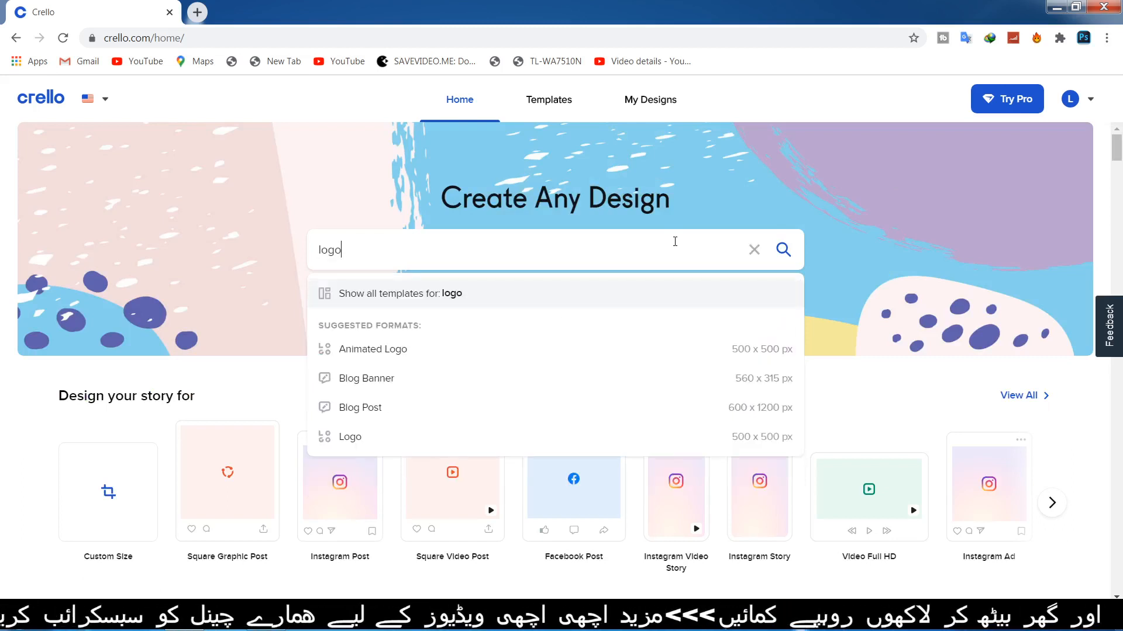
pyautogui.click(431, 440)
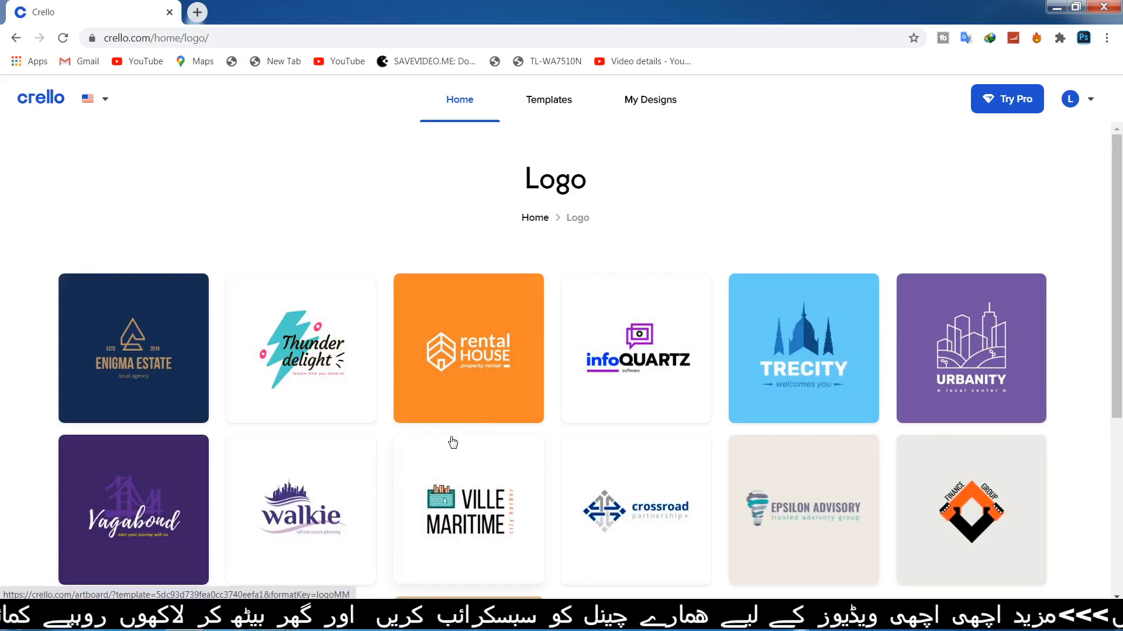
# - Browse the logo templates and open the light-blue Trecity template in the design editor
pyautogui.scroll(-1, 451, 442)
pyautogui.scroll(-5, 451, 442)
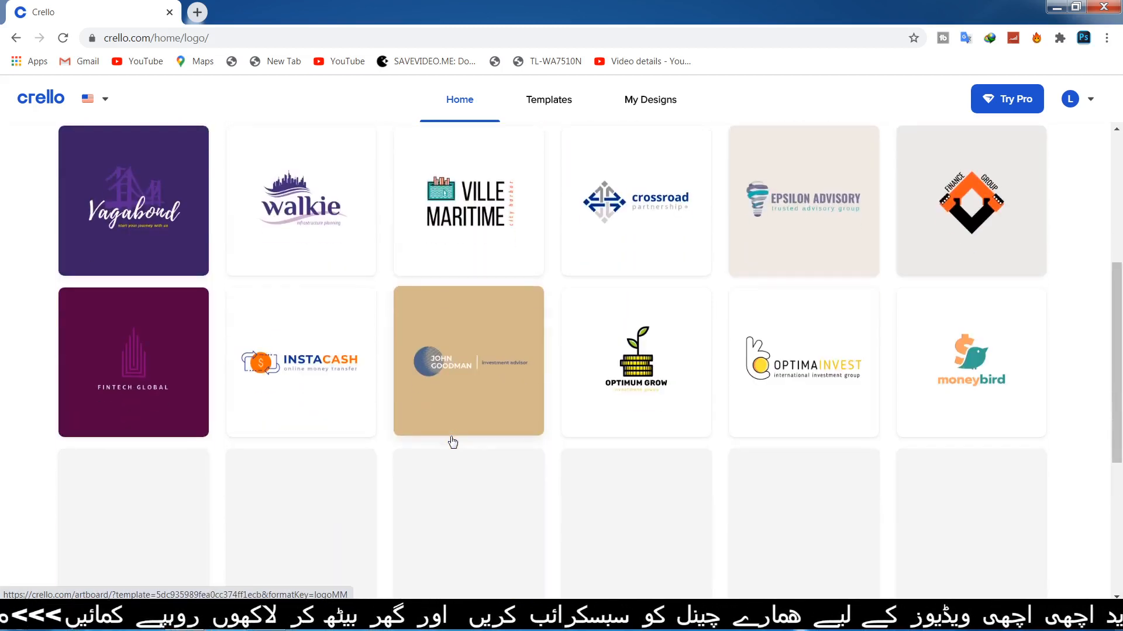
pyautogui.scroll(3, 453, 442)
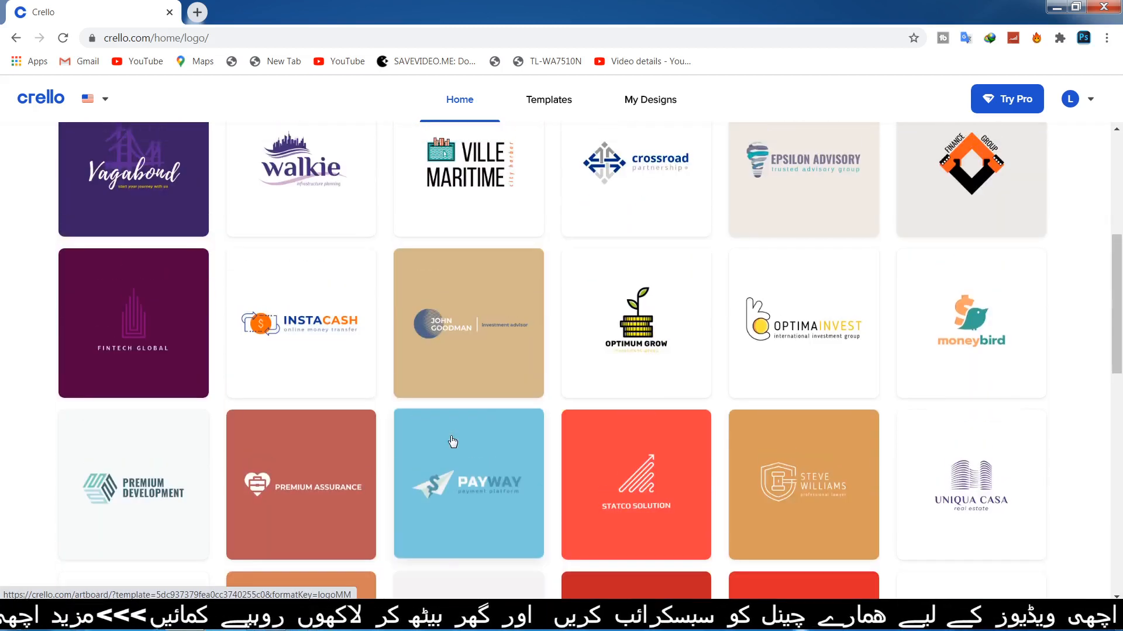
pyautogui.scroll(2, 452, 441)
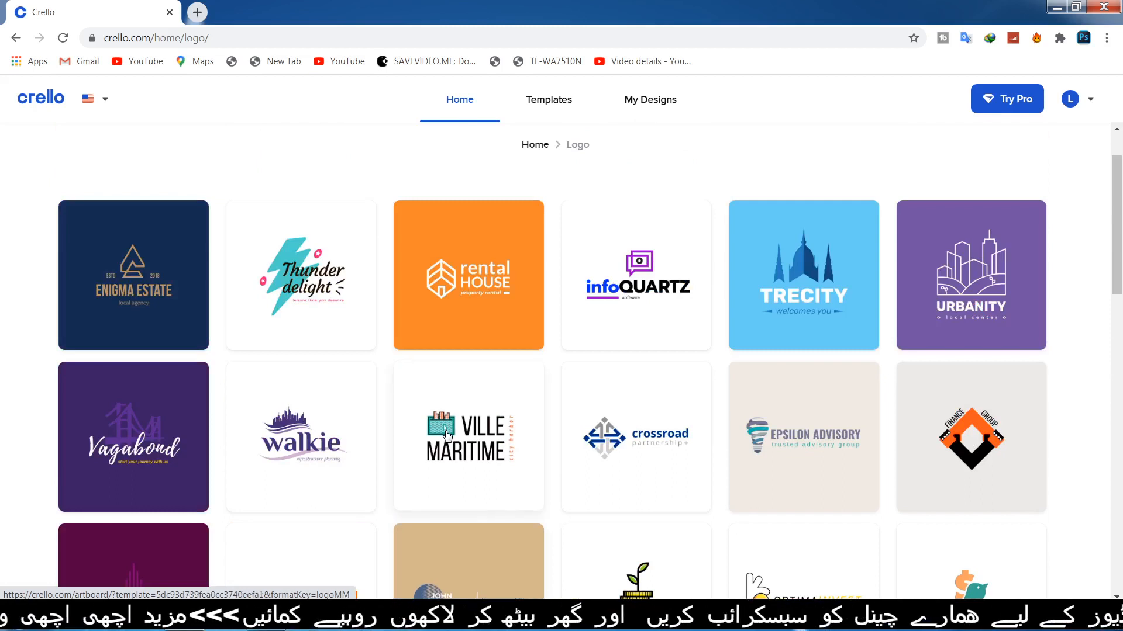
pyautogui.click(725, 325)
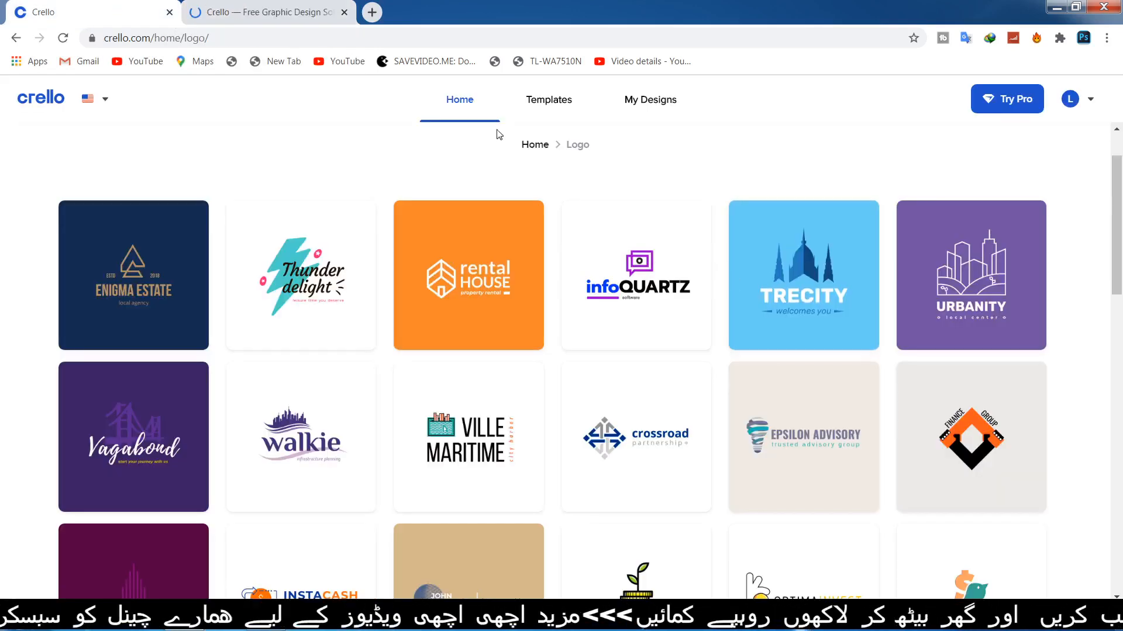
pyautogui.click(269, 6)
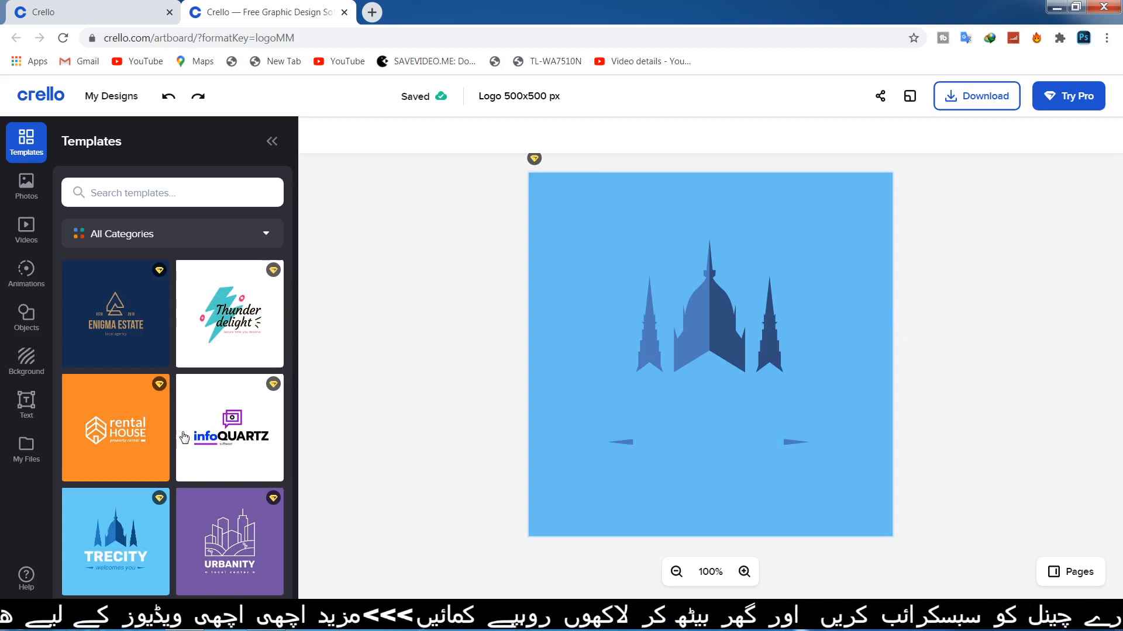
# - Look through the other logo templates offered in the editor's template collection
pyautogui.scroll(-10, 184, 437)
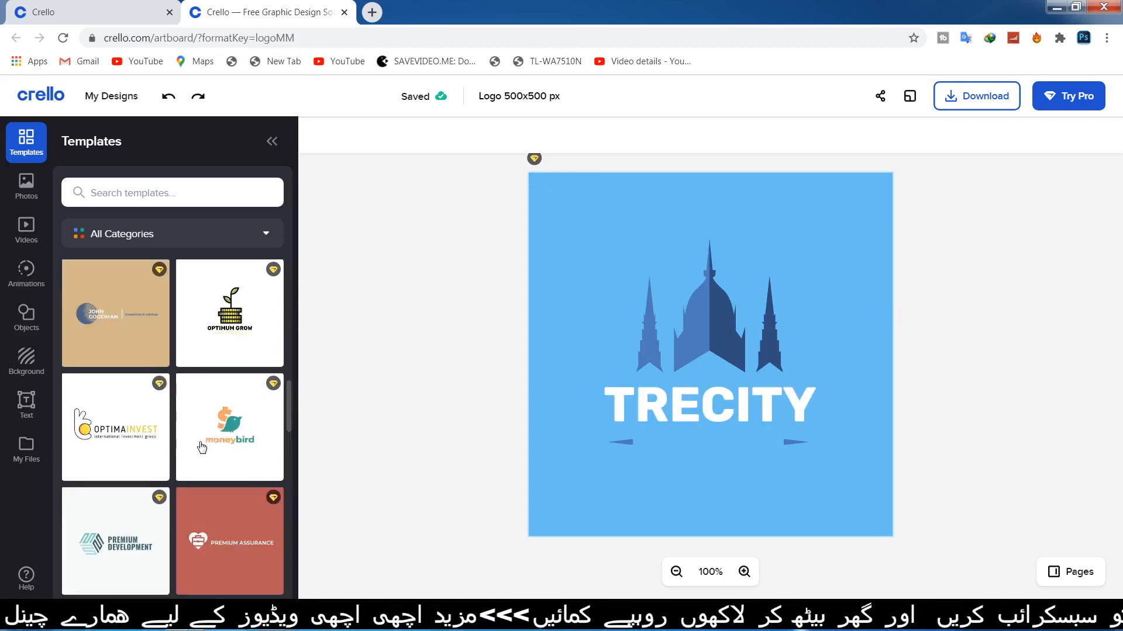
pyautogui.scroll(-1, 202, 448)
pyautogui.scroll(-3, 202, 448)
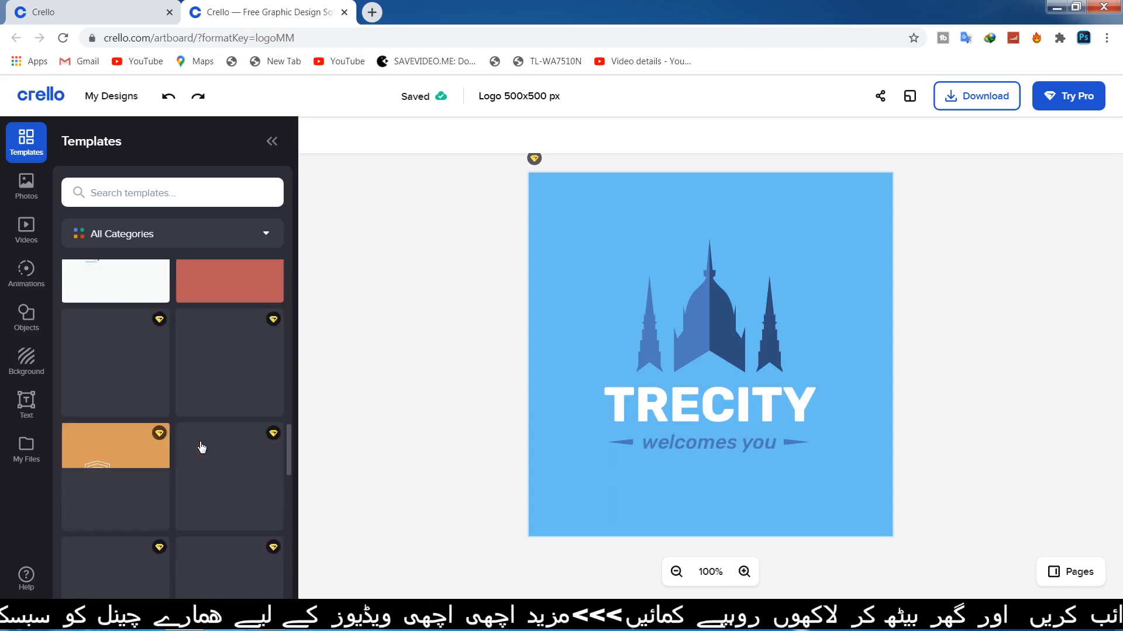
pyautogui.scroll(10, 202, 448)
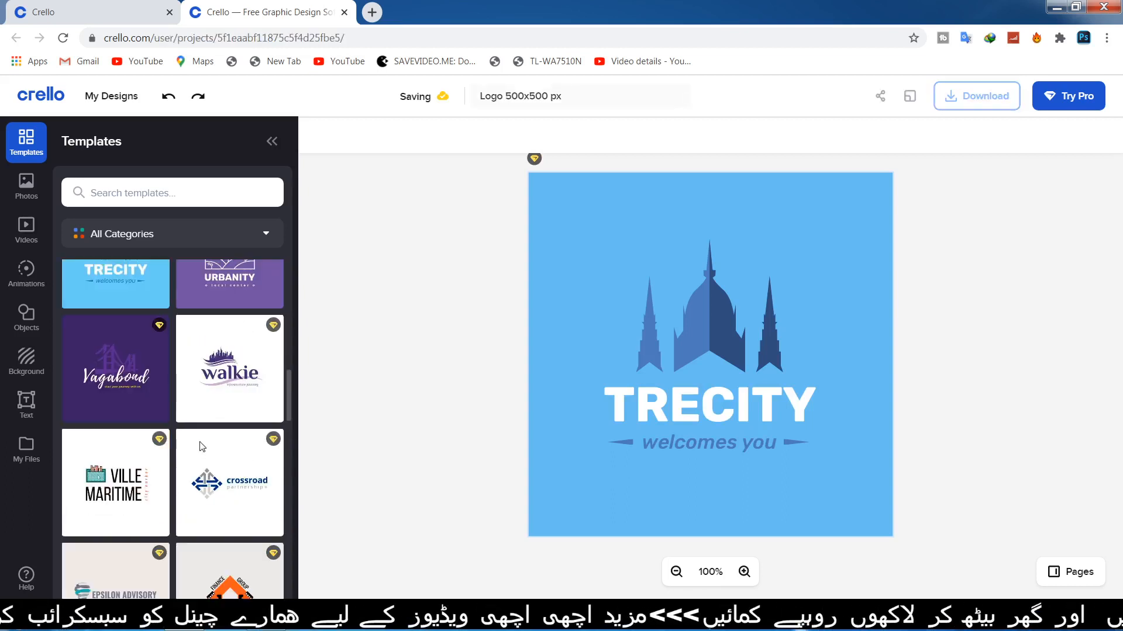
pyautogui.scroll(1, 202, 448)
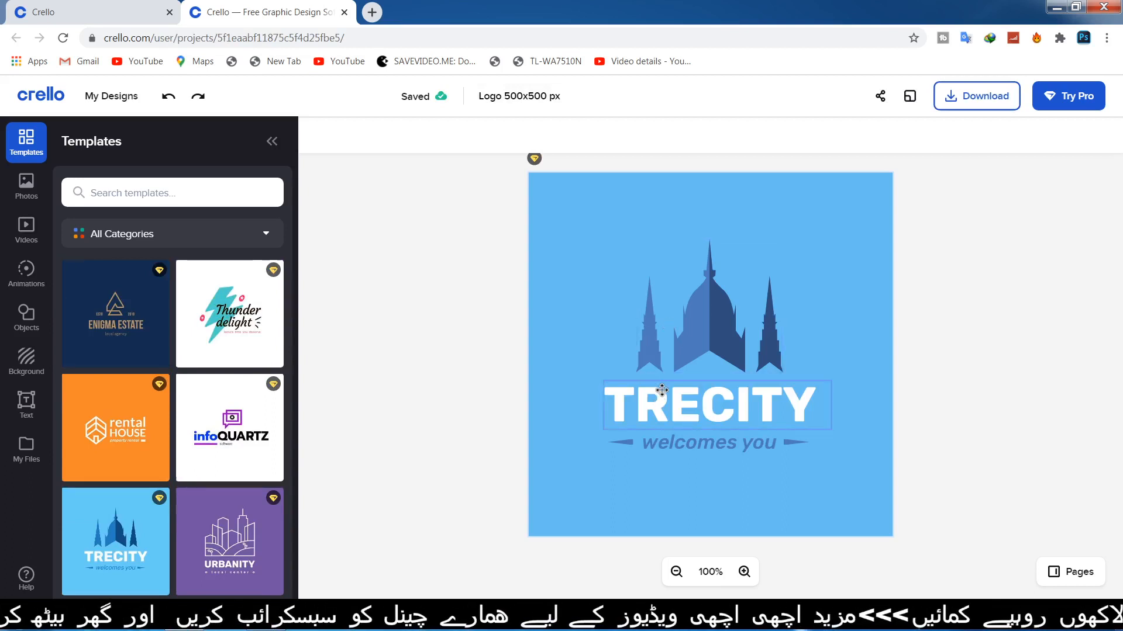
# - Replace the TRECITY title text with "Raju Online"
pyautogui.click(751, 411)
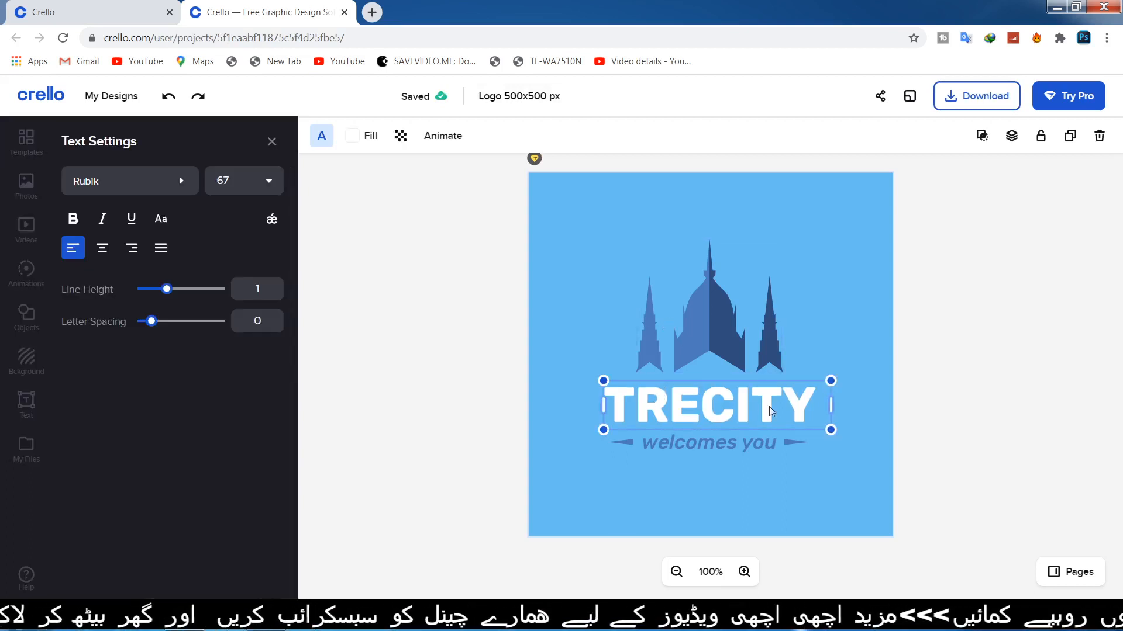
pyautogui.doubleClick(811, 407)
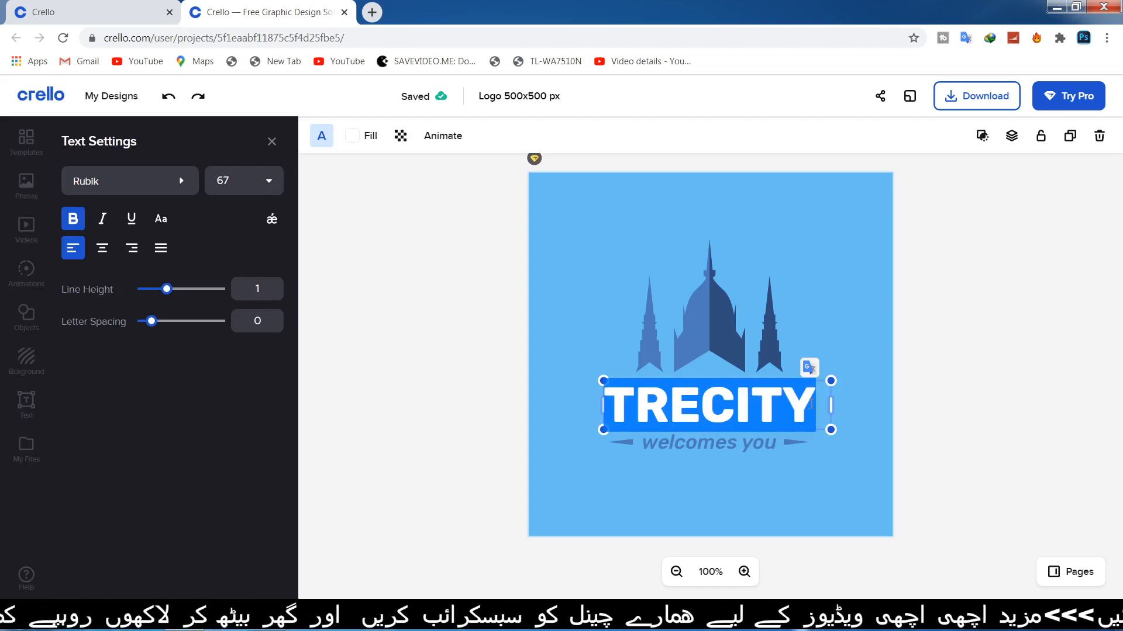
pyautogui.write('Raju ')
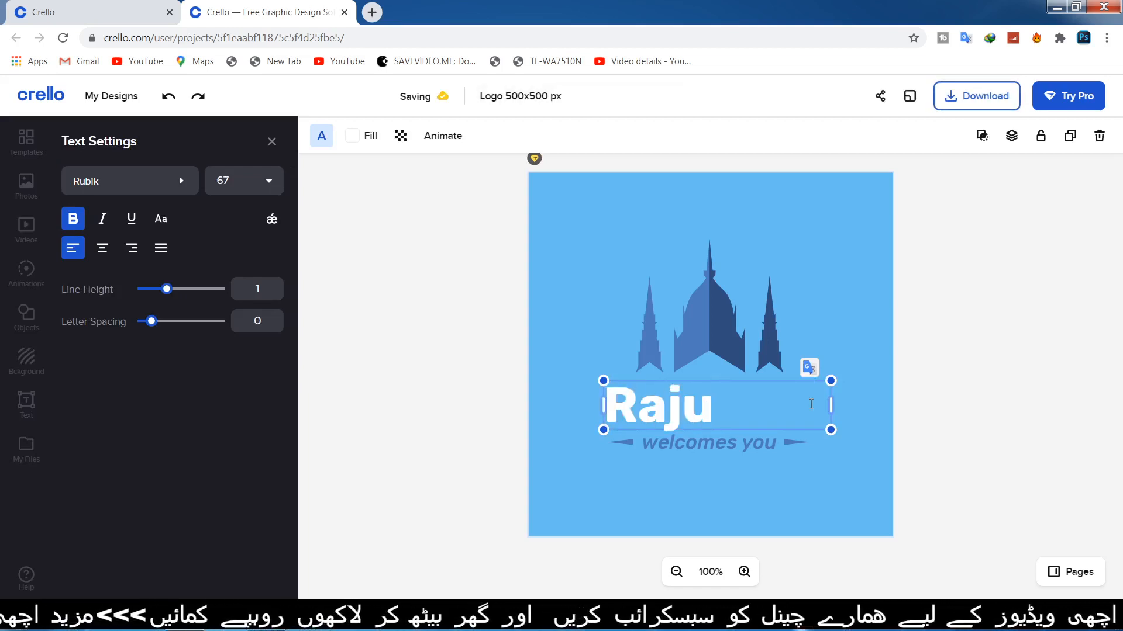
pyautogui.write('Online')
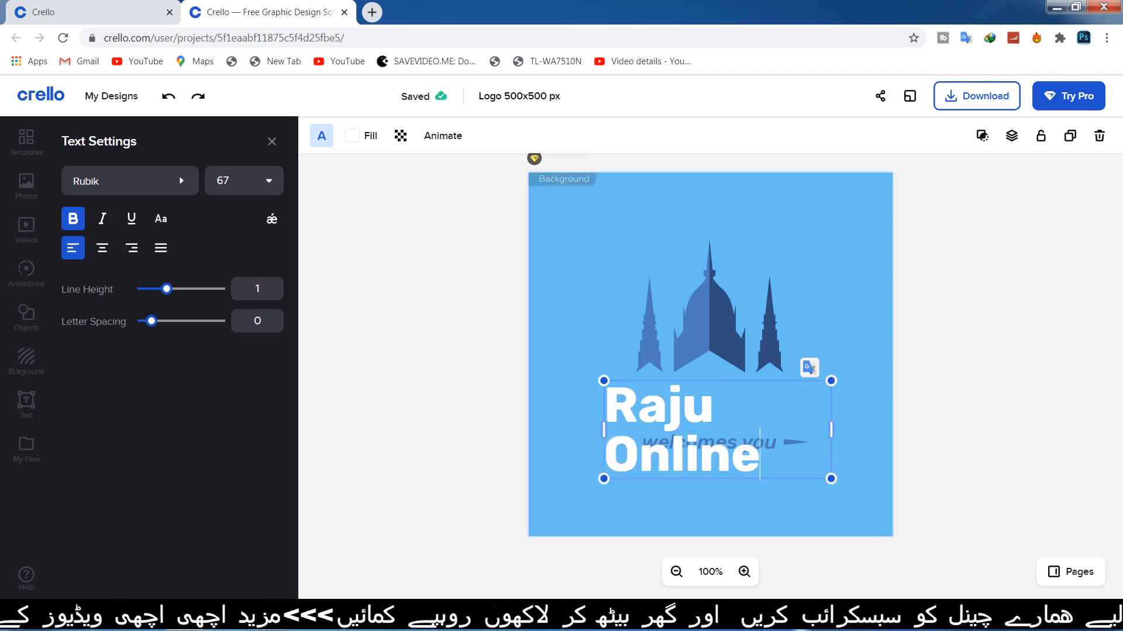
# - Widen the title's text box until "Raju Online" fits on one line, and shift it left to centre it under the building icon
pyautogui.moveTo(830, 431); pyautogui.dragTo(895, 421)
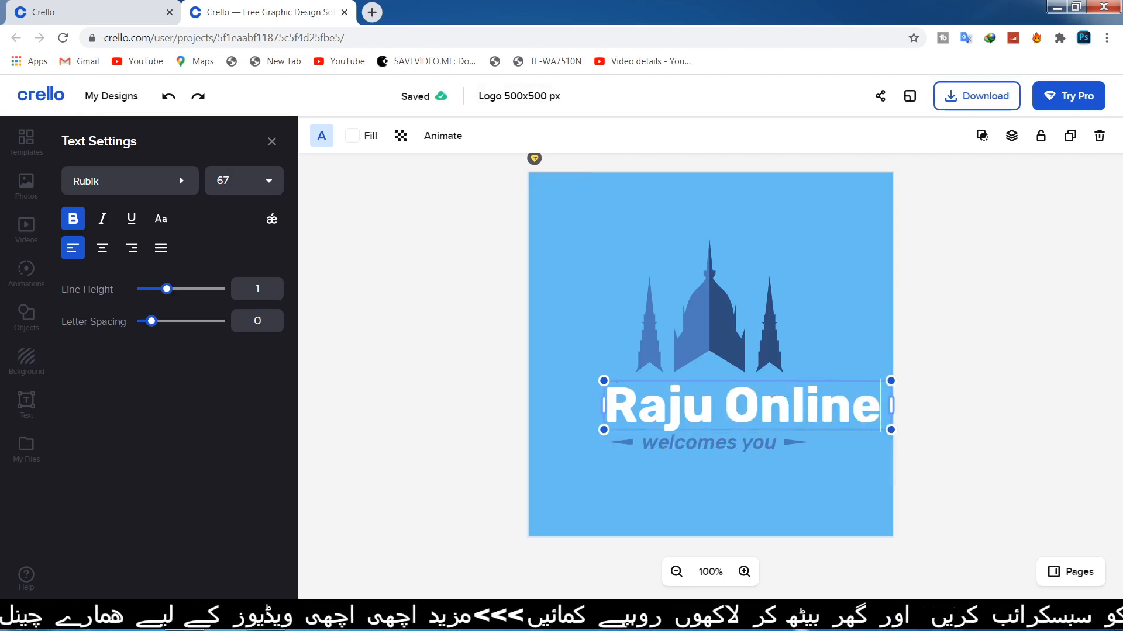
pyautogui.click(621, 471)
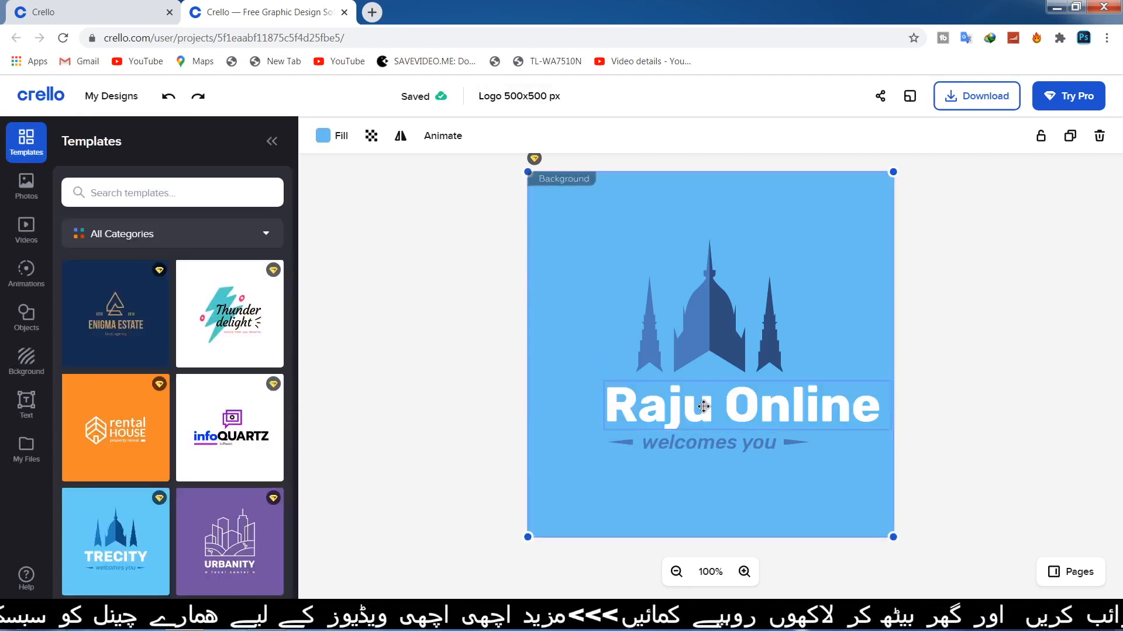
pyautogui.moveTo(703, 406)
pyautogui.mouseDown()
pyautogui.moveTo(659, 401)
pyautogui.moveTo(682, 408)
pyautogui.mouseUp()
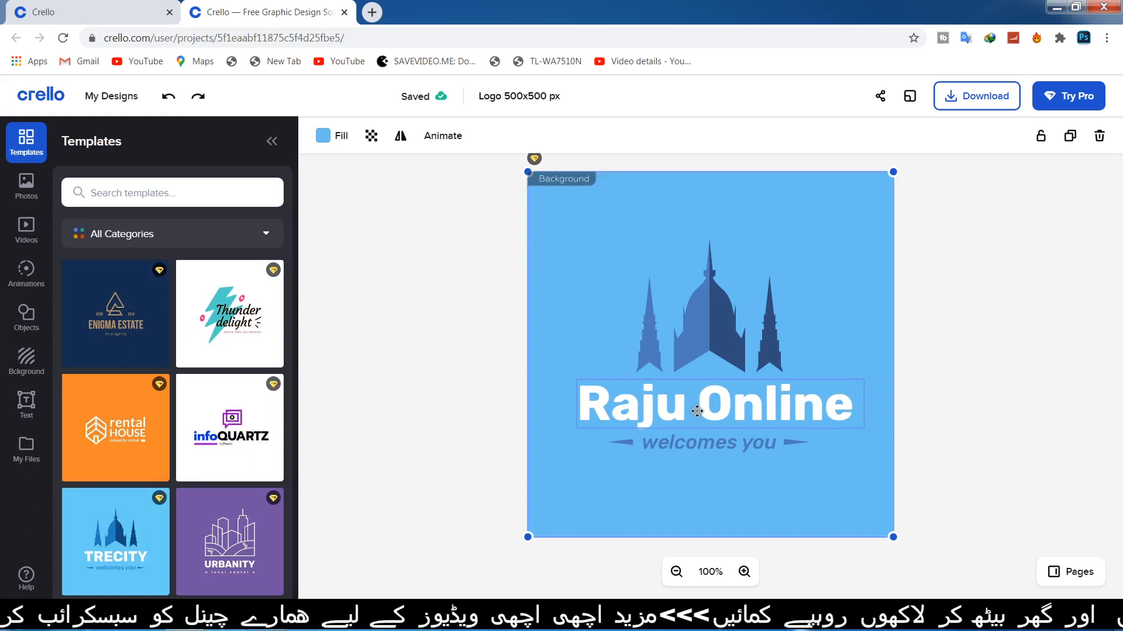
# - Set the title's font to Reem Kufi after trying Ruslan Display, Rye, Rochester and Rammetto One, and widen its text box
pyautogui.click(697, 411)
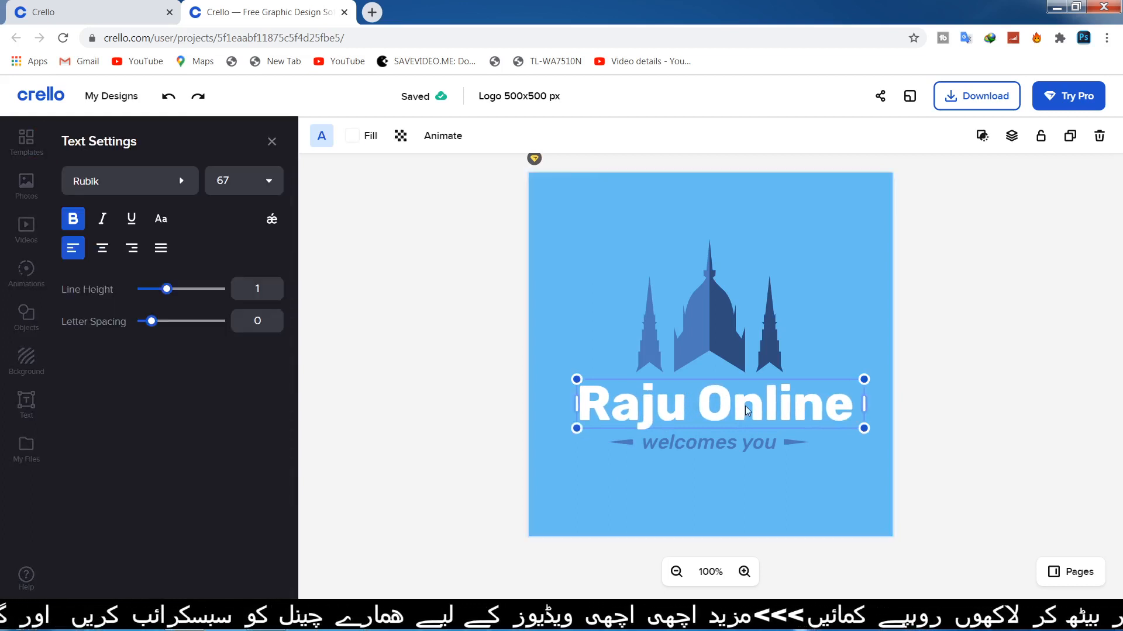
pyautogui.doubleClick(767, 408)
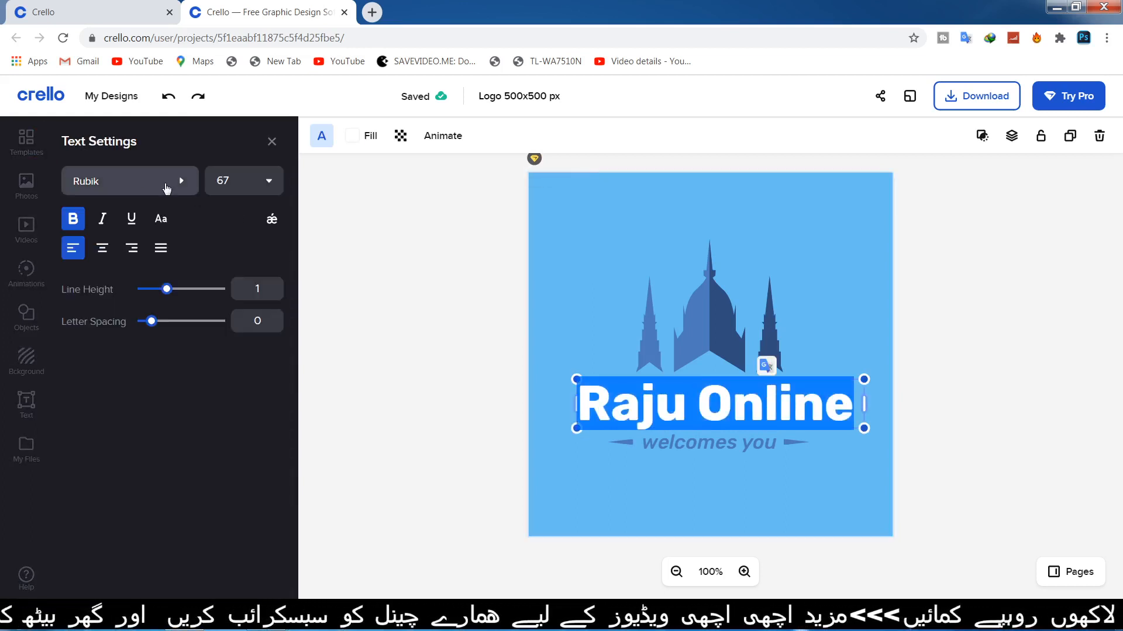
pyautogui.click(184, 182)
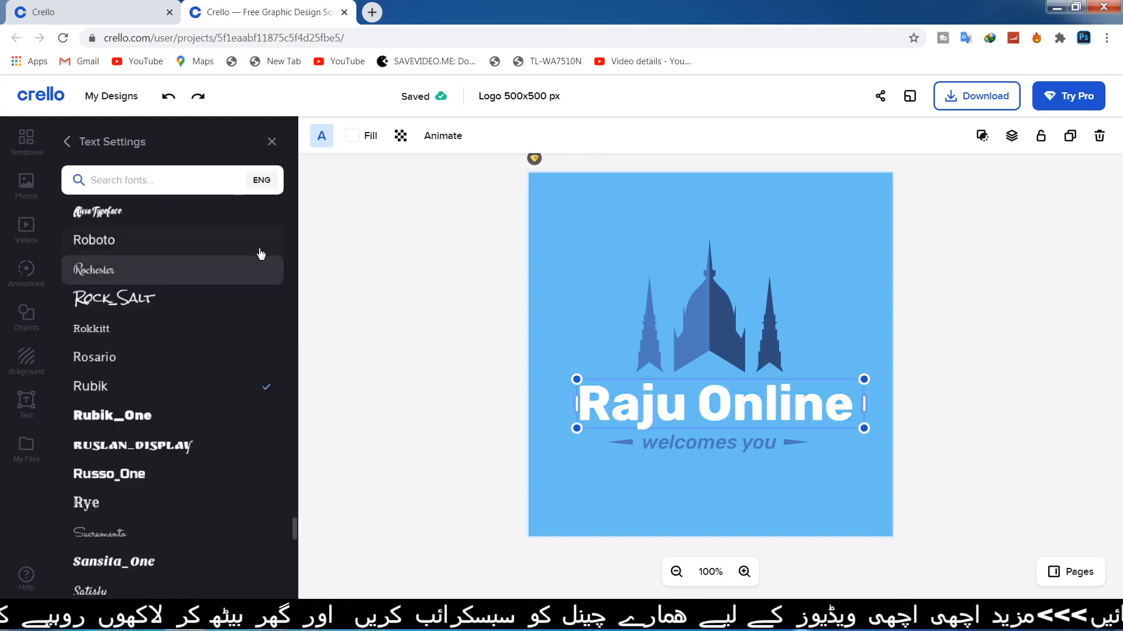
pyautogui.click(178, 442)
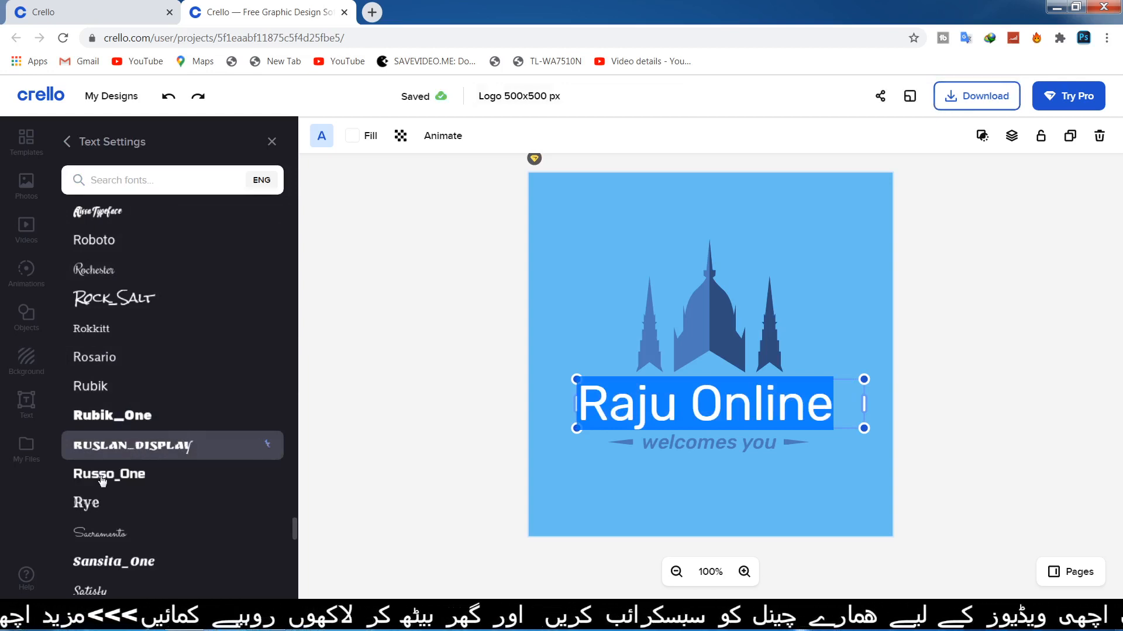
pyautogui.click(95, 507)
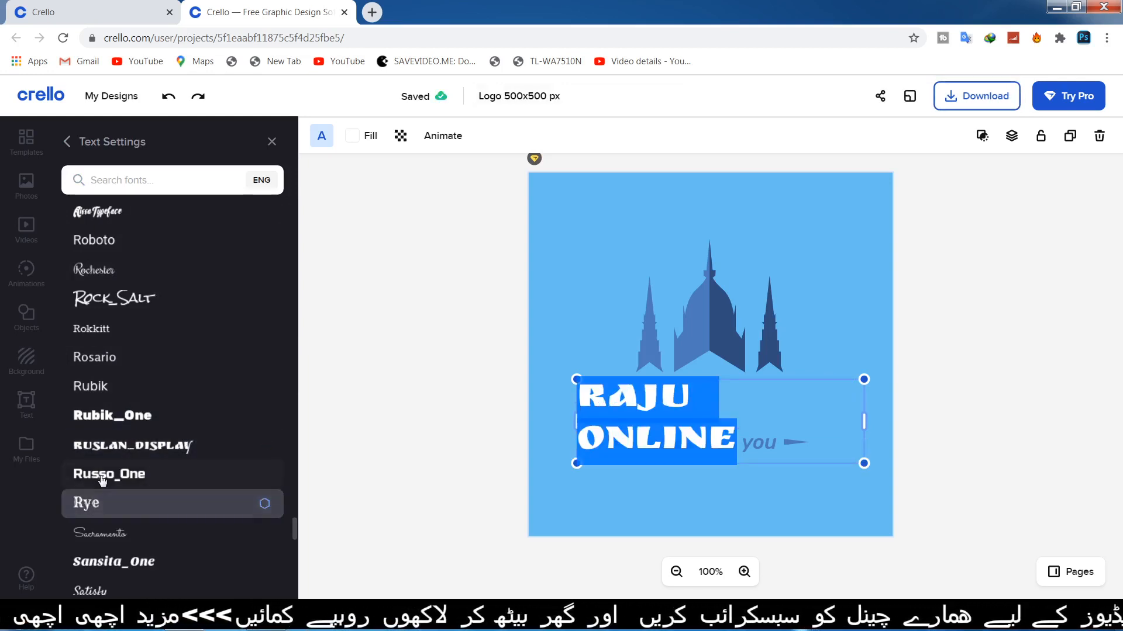
pyautogui.click(147, 264)
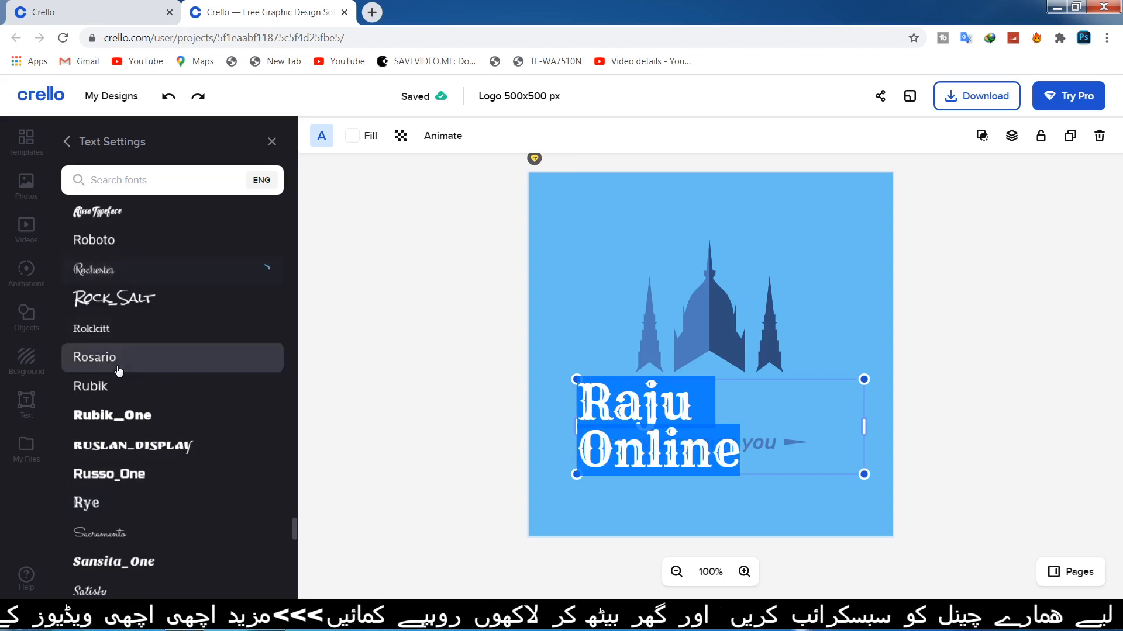
pyautogui.scroll(3, 118, 371)
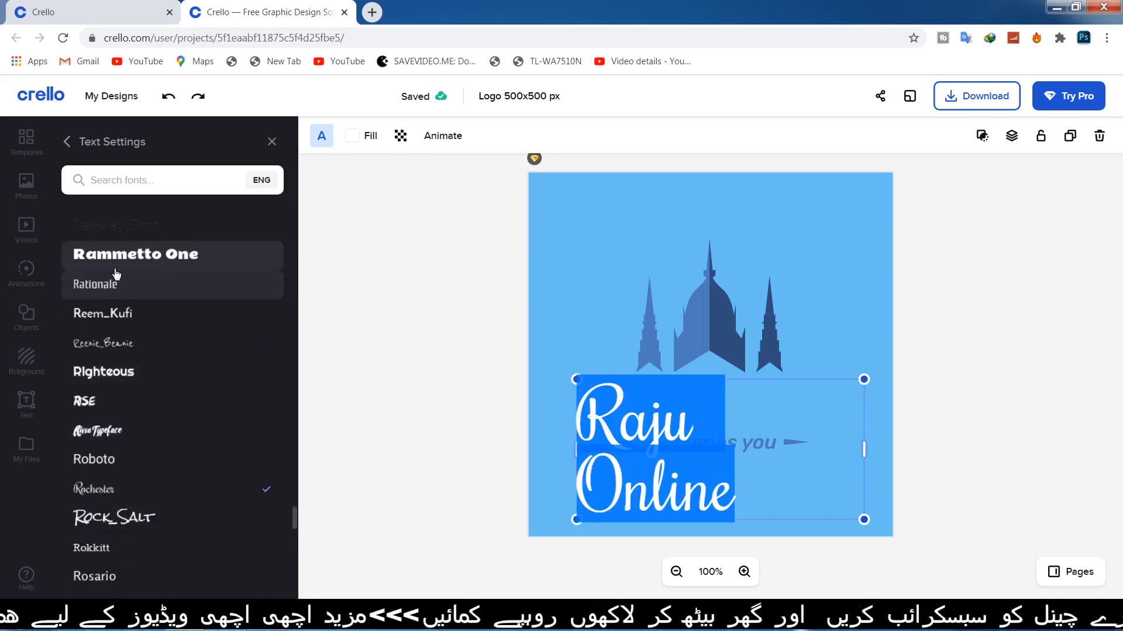
pyautogui.click(124, 363)
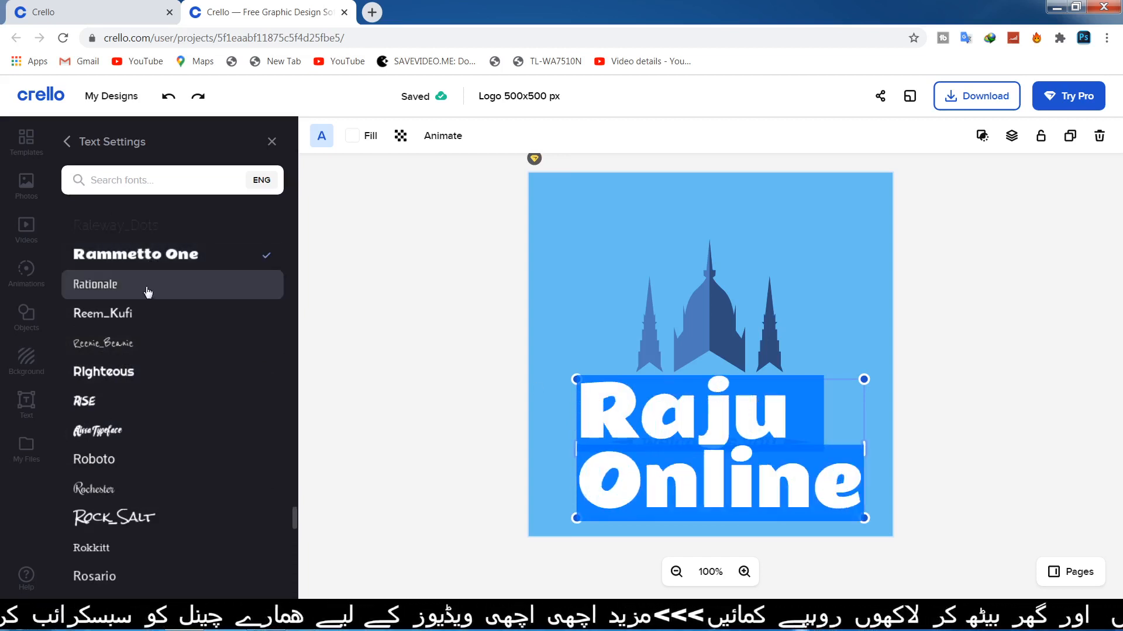
pyautogui.click(125, 339)
pyautogui.click(148, 325)
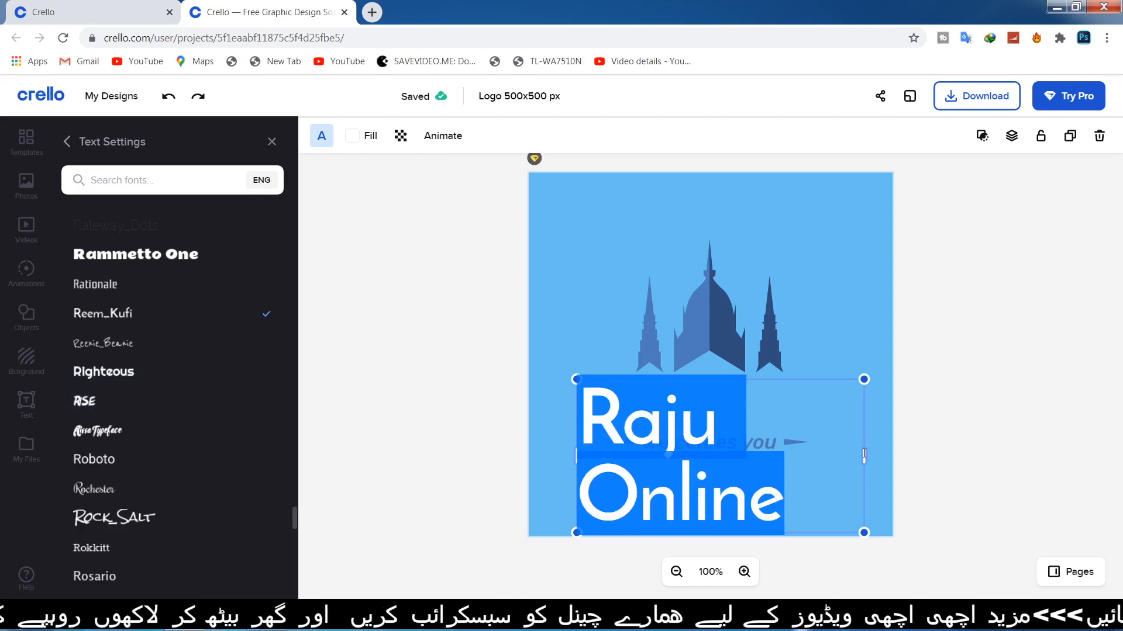
pyautogui.moveTo(864, 459); pyautogui.dragTo(907, 456)
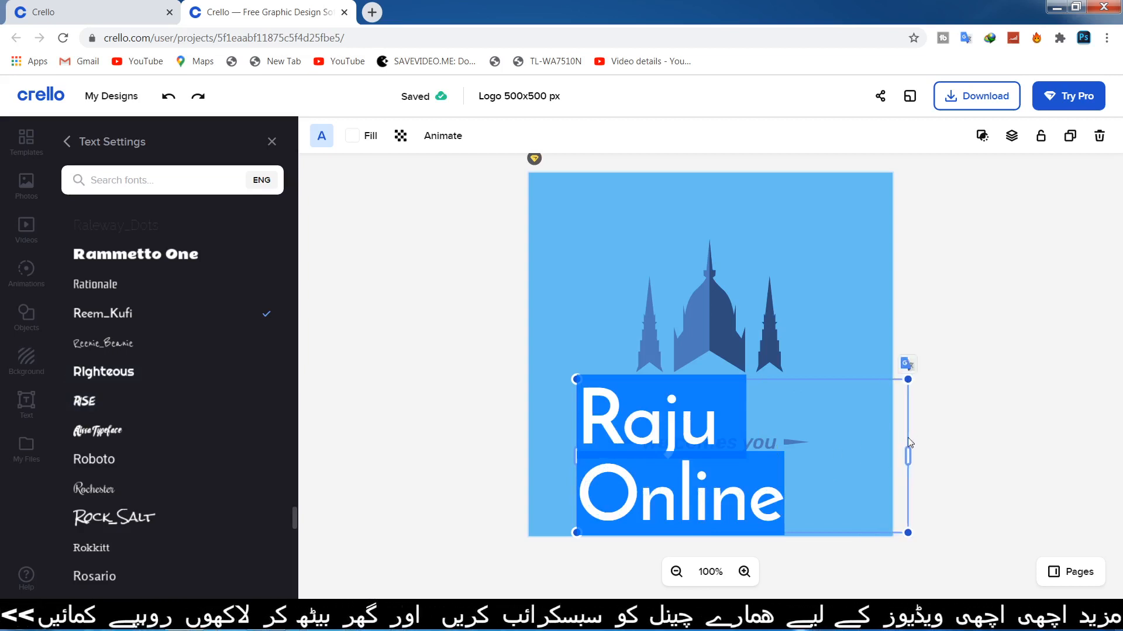
pyautogui.click(709, 310)
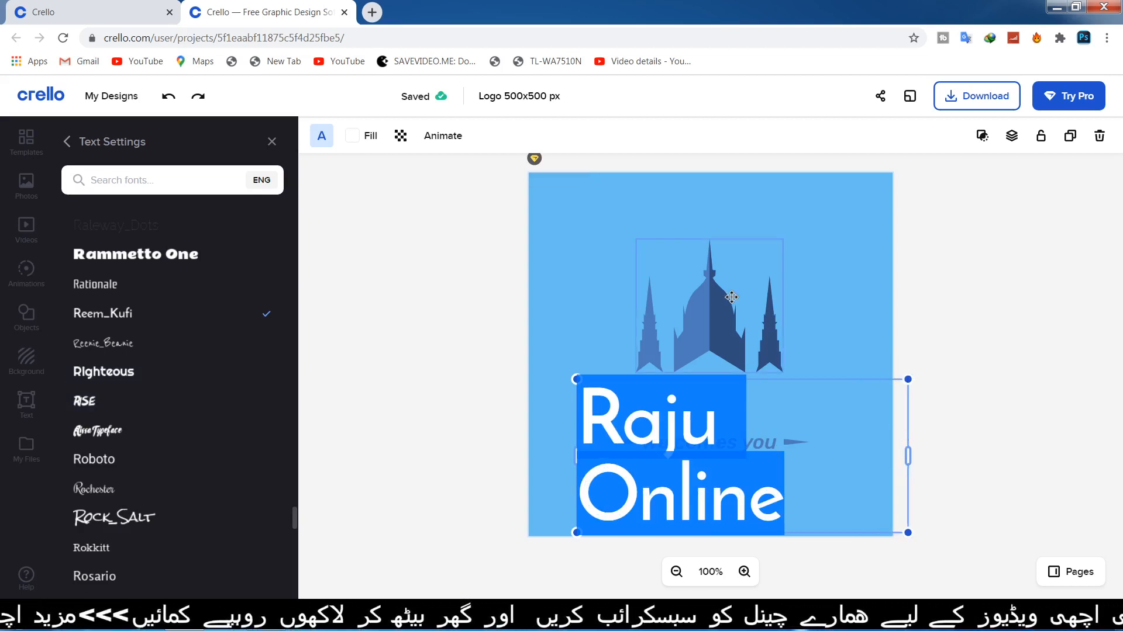
pyautogui.click(272, 141)
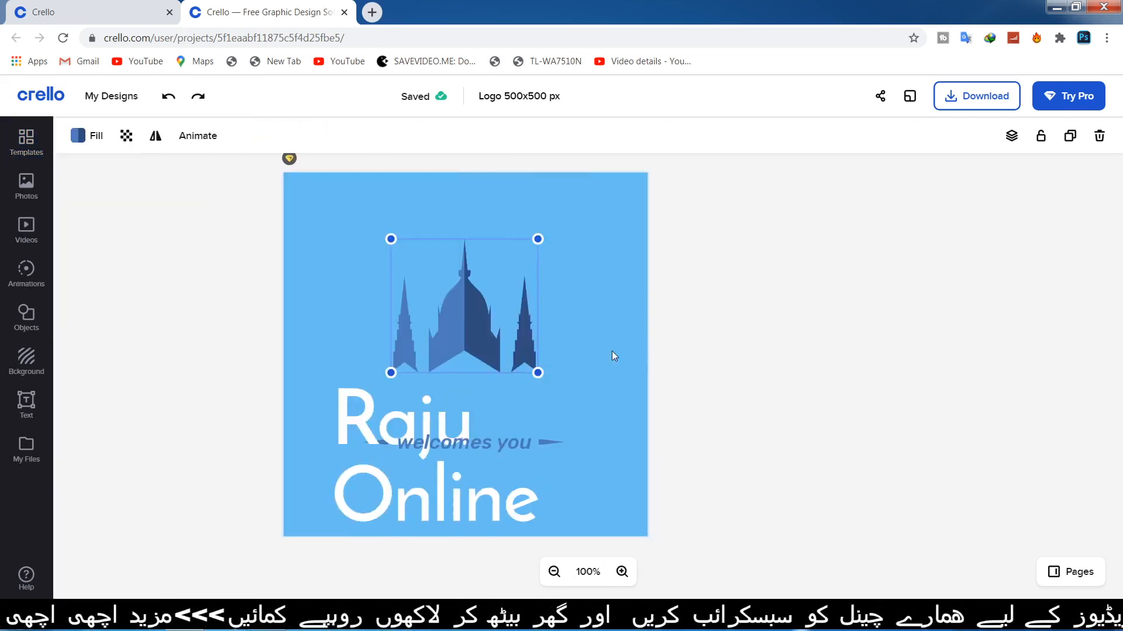
pyautogui.click(92, 141)
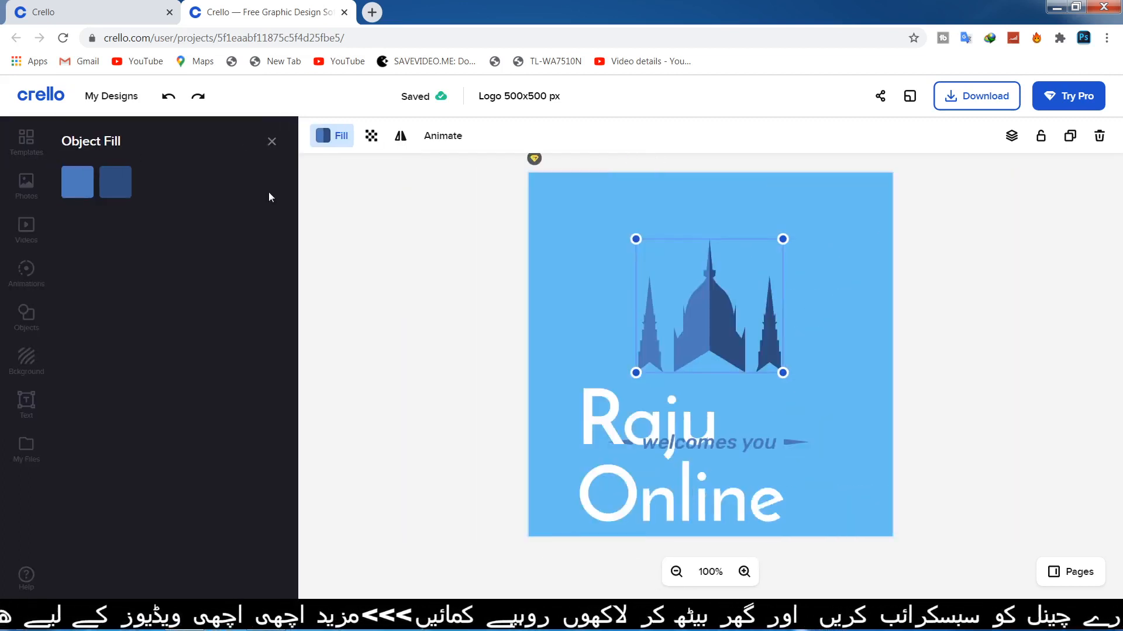
# - Set the "Raju Online" title's font size to 72 after trying 24
pyautogui.click(607, 412)
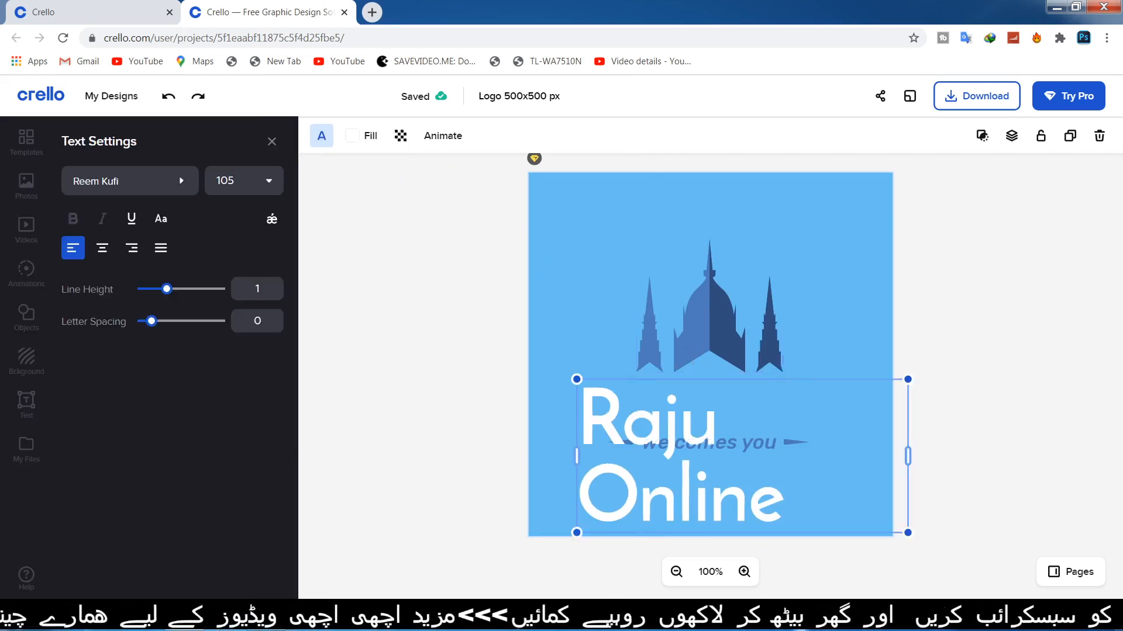
pyautogui.doubleClick(624, 422)
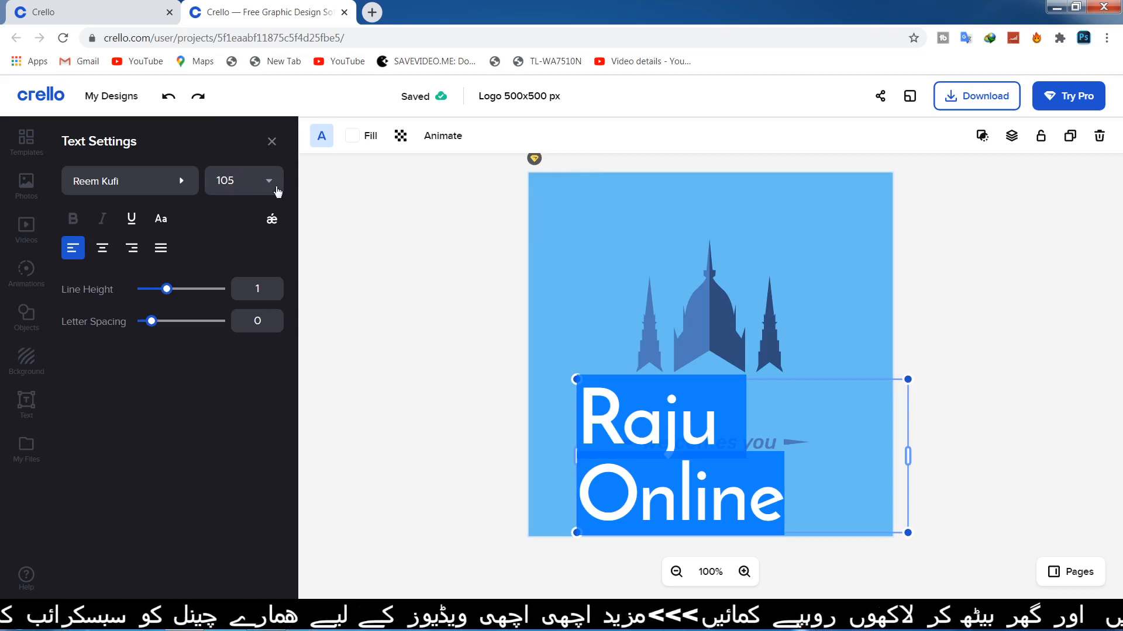
pyautogui.click(276, 191)
pyautogui.click(243, 455)
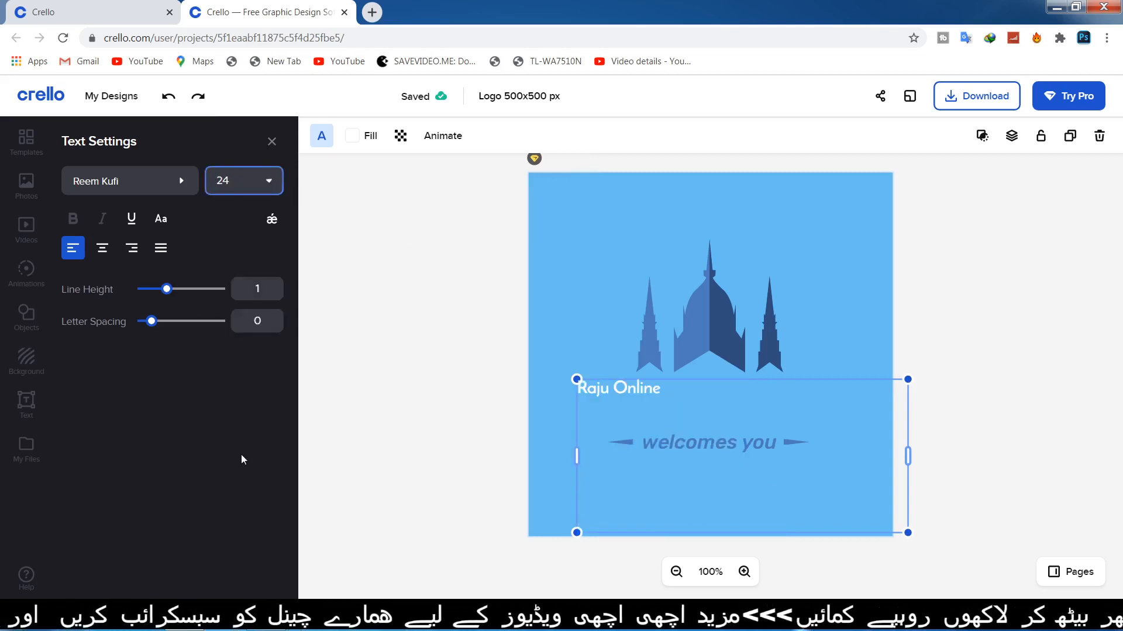
pyautogui.click(263, 181)
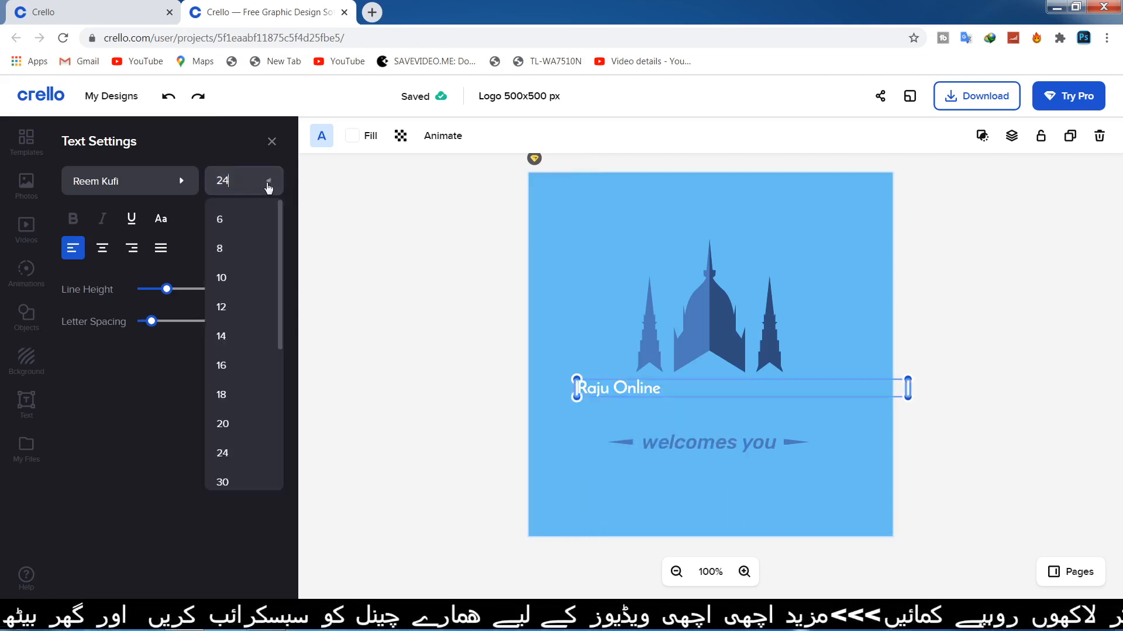
pyautogui.scroll(-5, 248, 477)
pyautogui.click(244, 455)
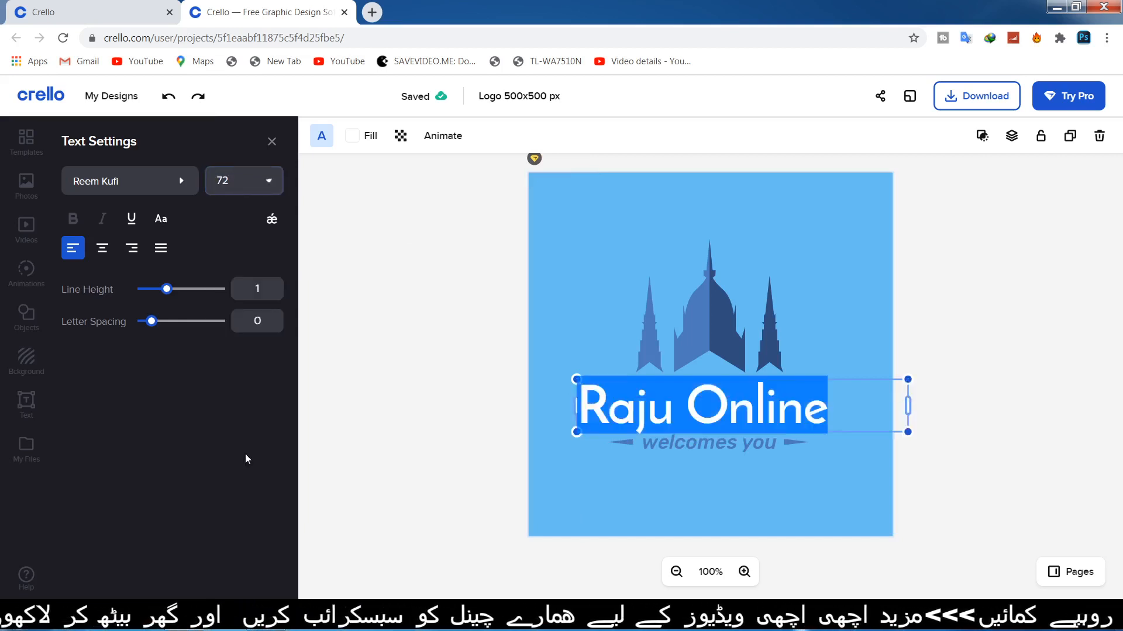
pyautogui.click(598, 302)
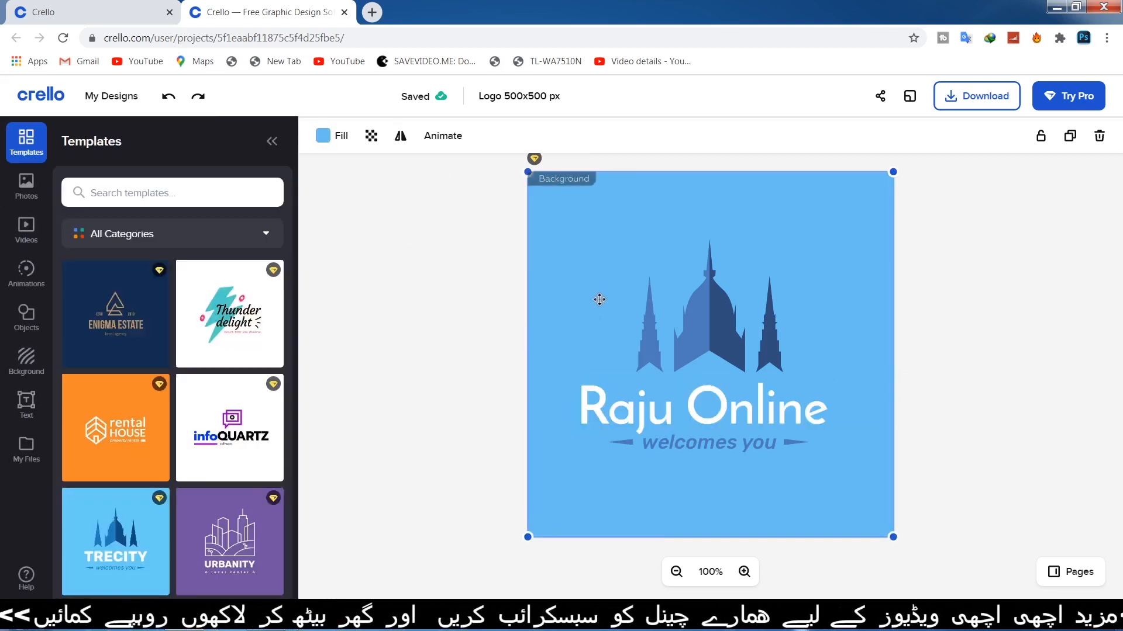
# - Recolour the dark-blue part of the building icon to near-white #F9FDFF
pyautogui.click(698, 308)
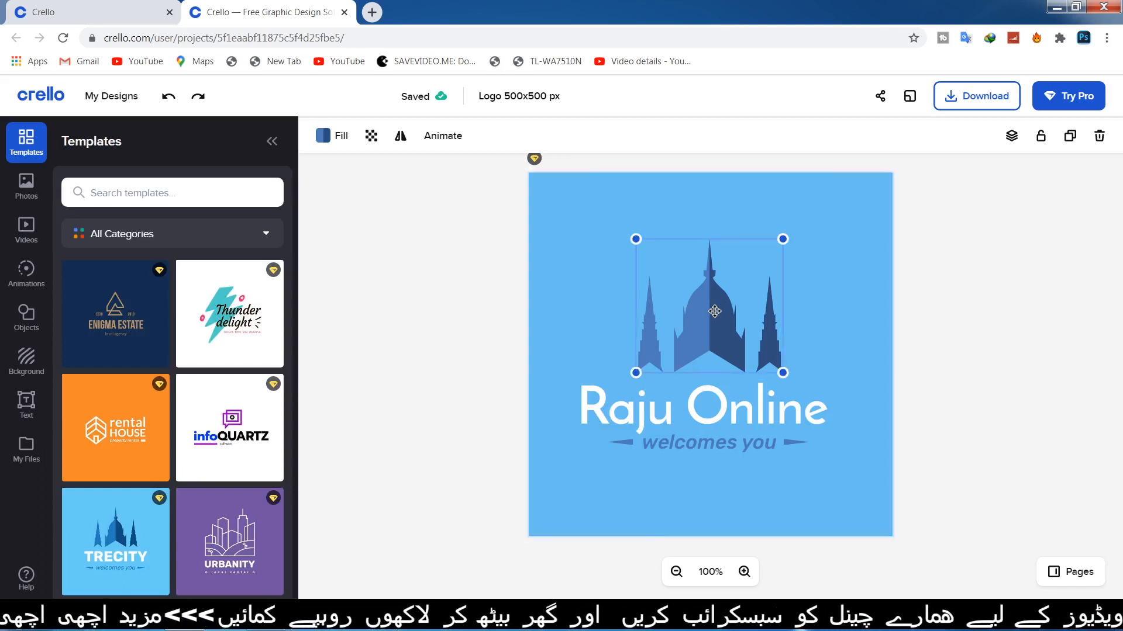
pyautogui.click(339, 136)
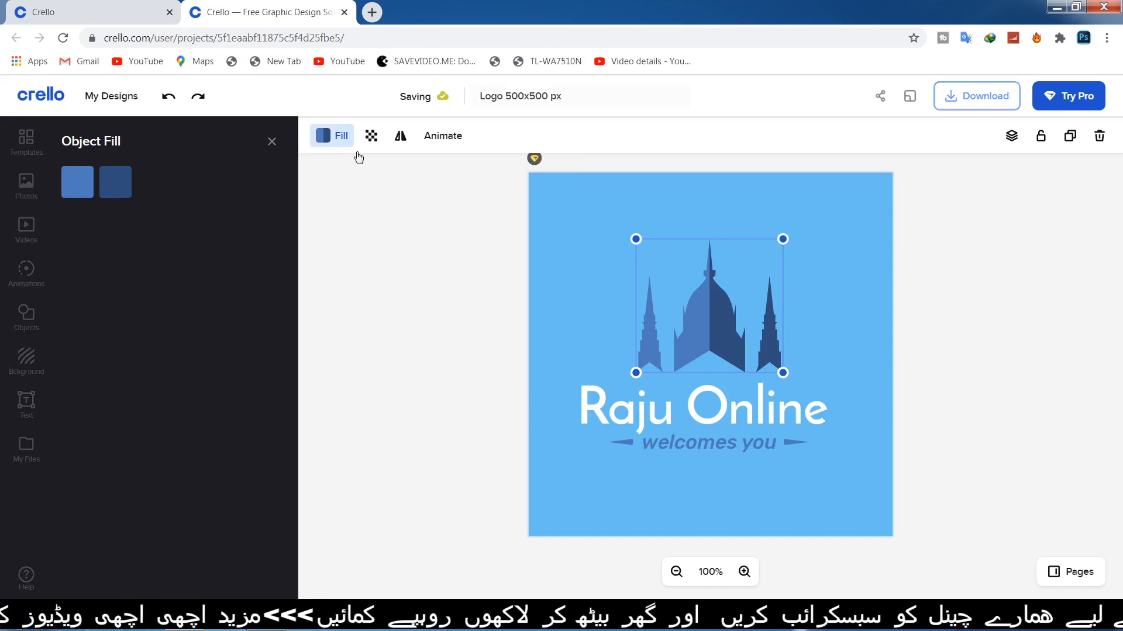
pyautogui.click(116, 184)
pyautogui.moveTo(75, 280)
pyautogui.mouseDown()
pyautogui.moveTo(68, 237)
pyautogui.moveTo(45, 243)
pyautogui.mouseUp()
# - Recolour the left, lighter part of the building icon to yellow #F2D500
pyautogui.click(76, 182)
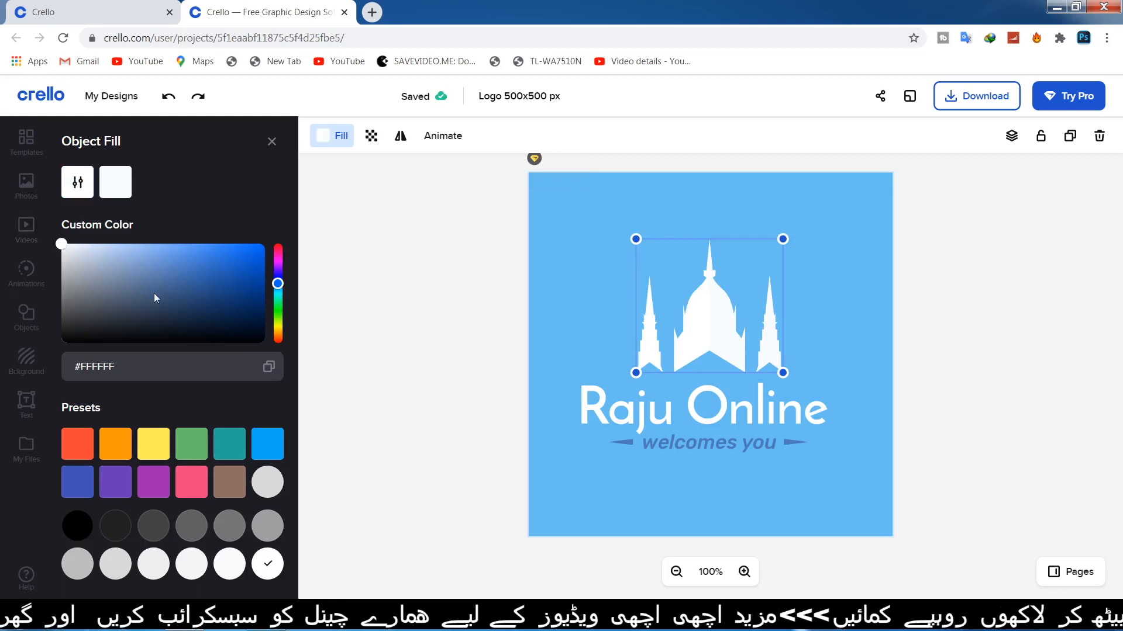
pyautogui.click(278, 329)
pyautogui.click(264, 250)
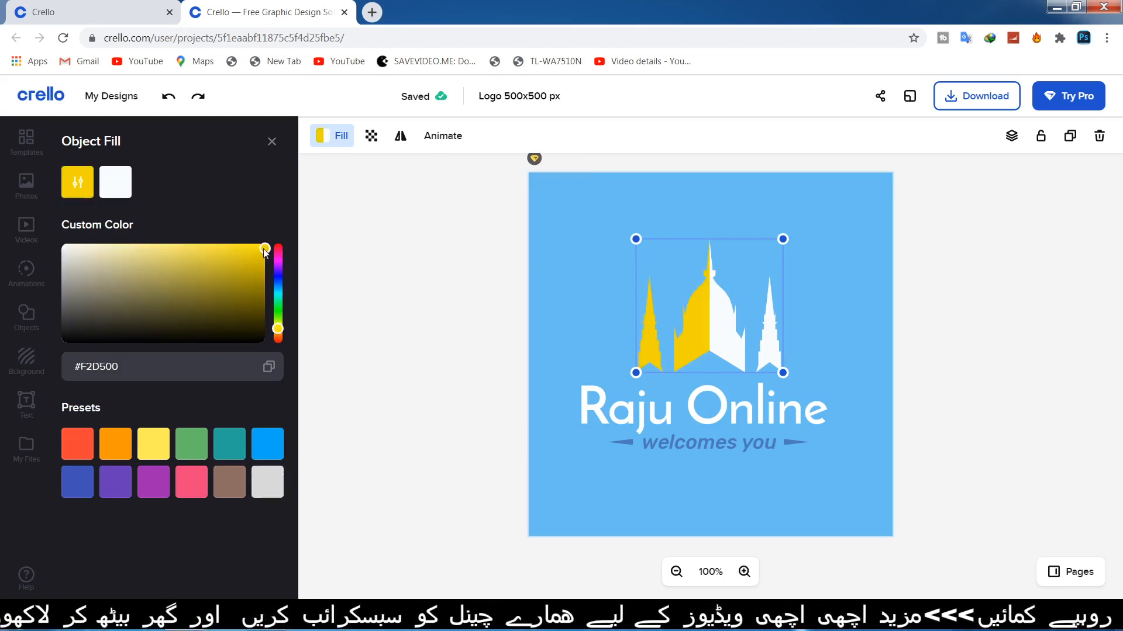
# - Recolour the white part of the building icon with the same yellow as its other half, #F2D500
pyautogui.click(116, 182)
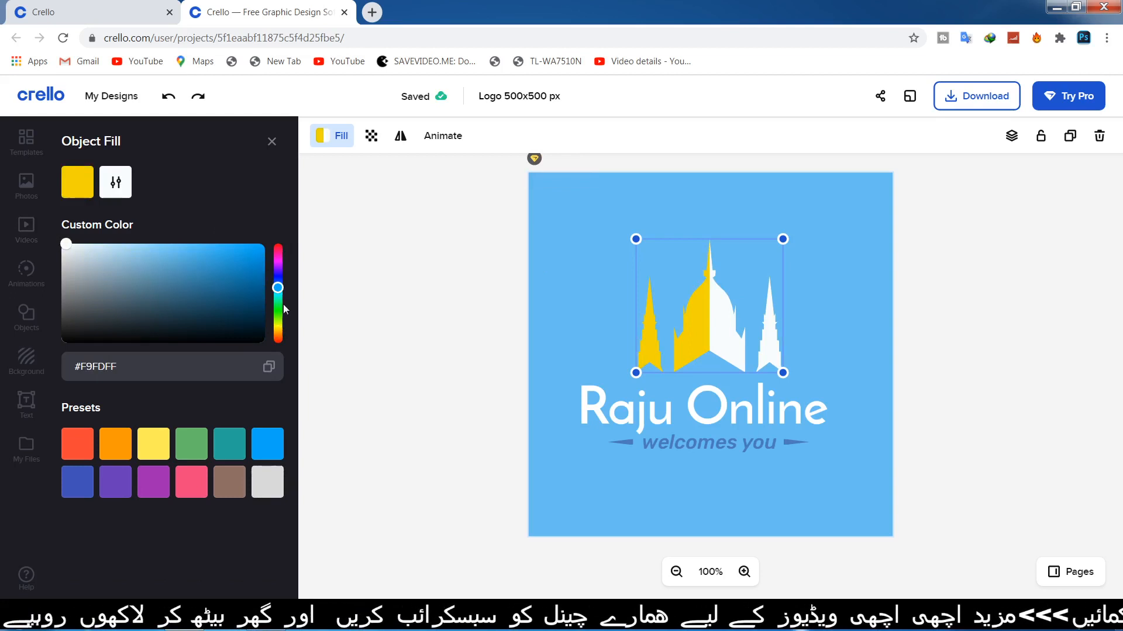
pyautogui.click(277, 333)
pyautogui.click(77, 182)
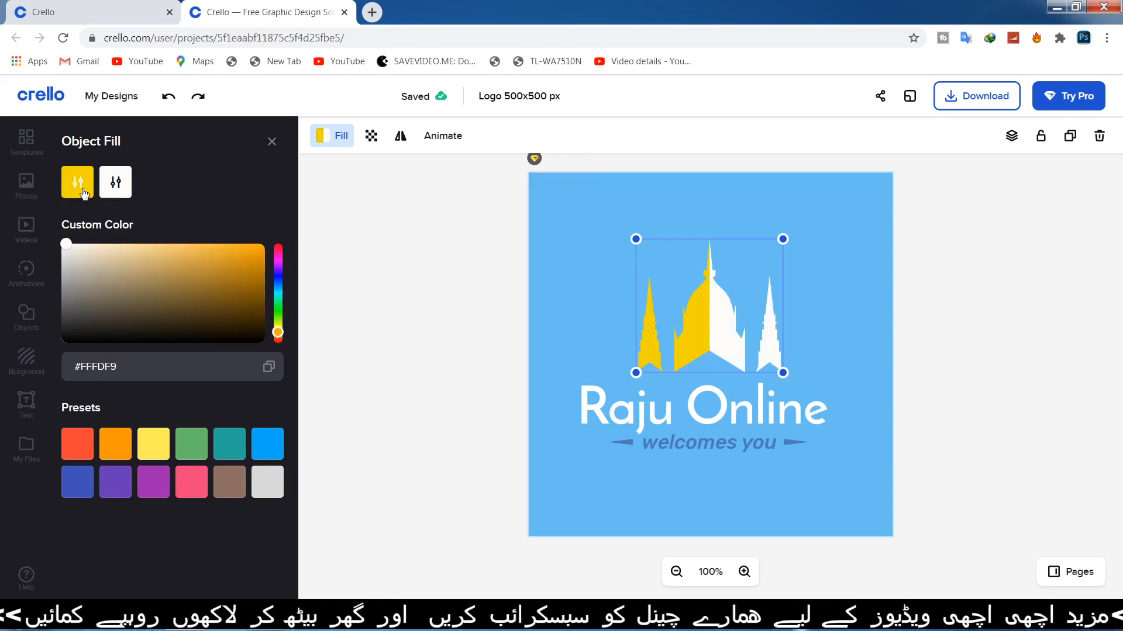
pyautogui.doubleClick(120, 365)
pyautogui.hotkey('ctrl', 'c')
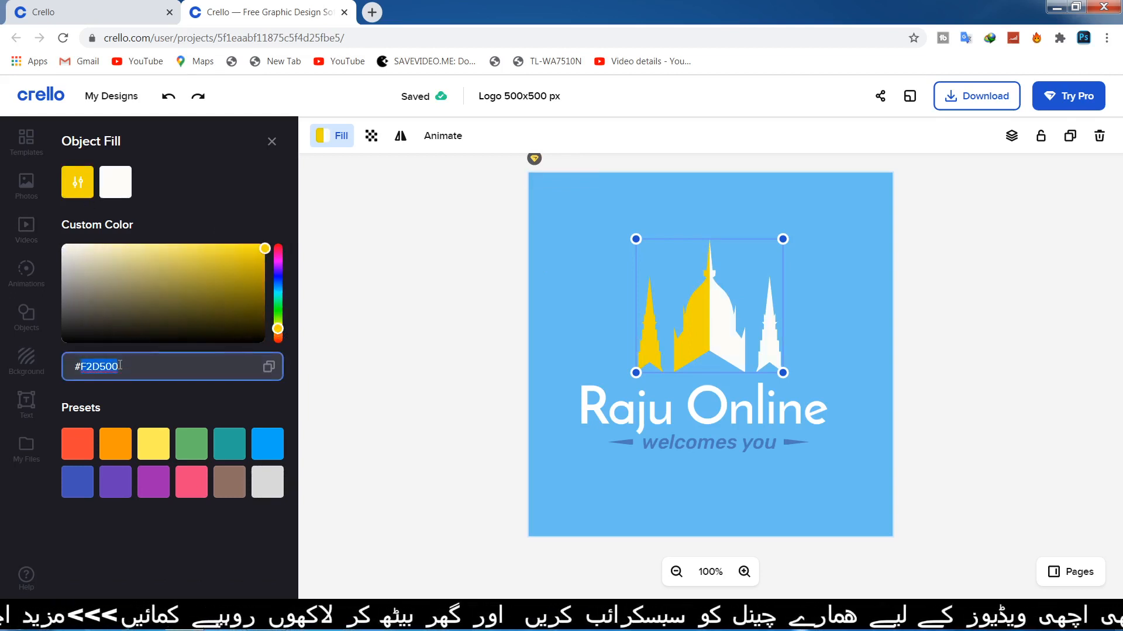
pyautogui.click(115, 182)
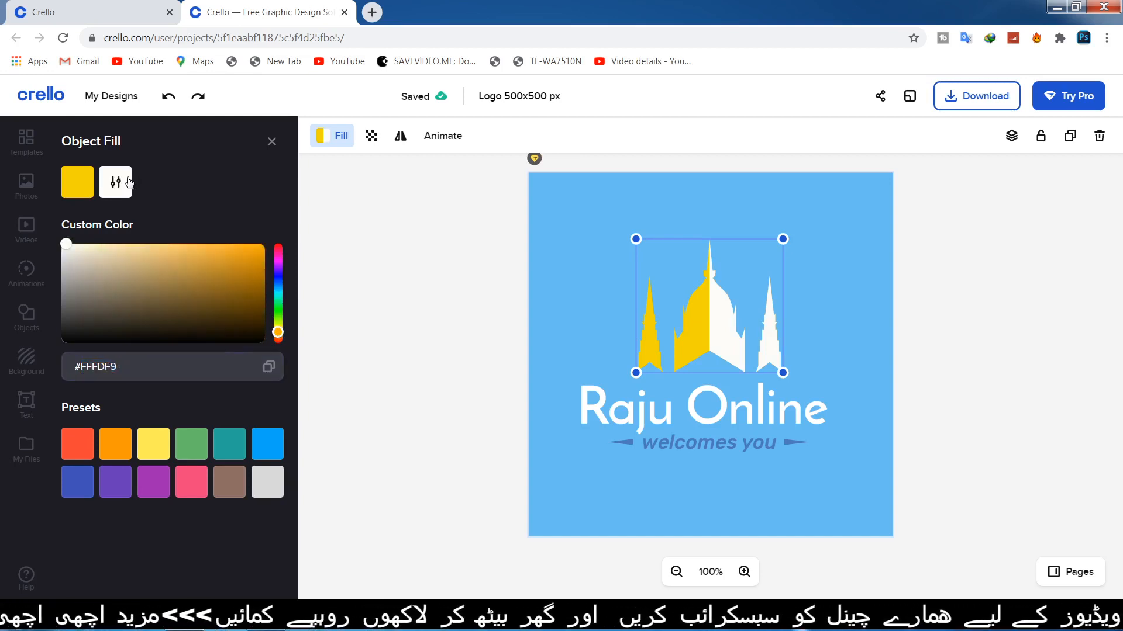
pyautogui.doubleClick(152, 366)
pyautogui.hotkey('ctrl', 'v')
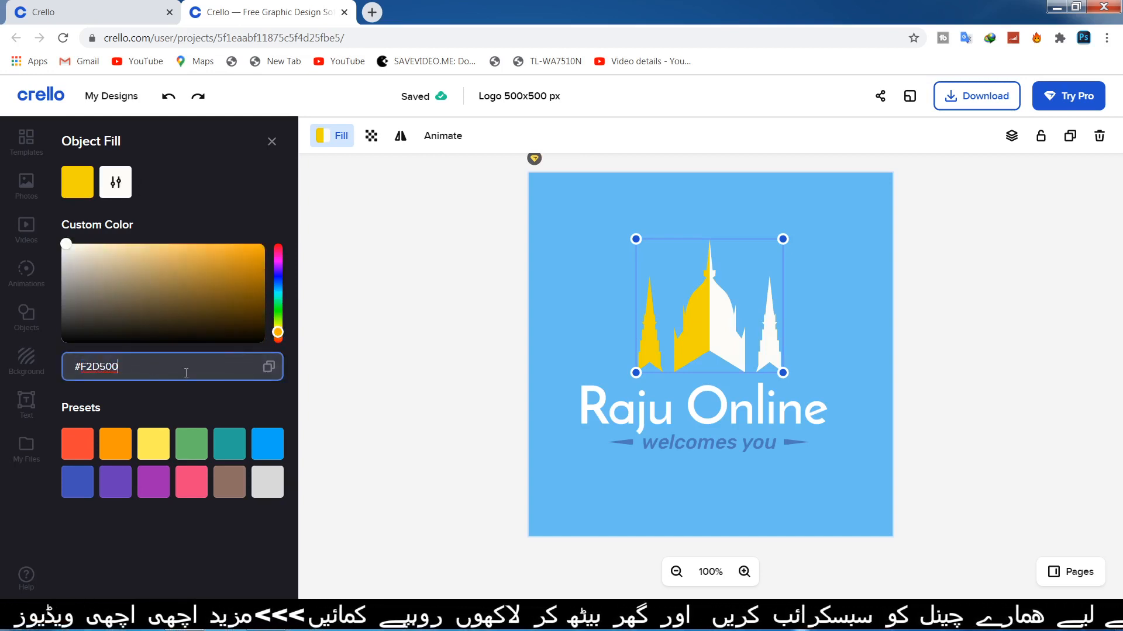
pyautogui.click(235, 200)
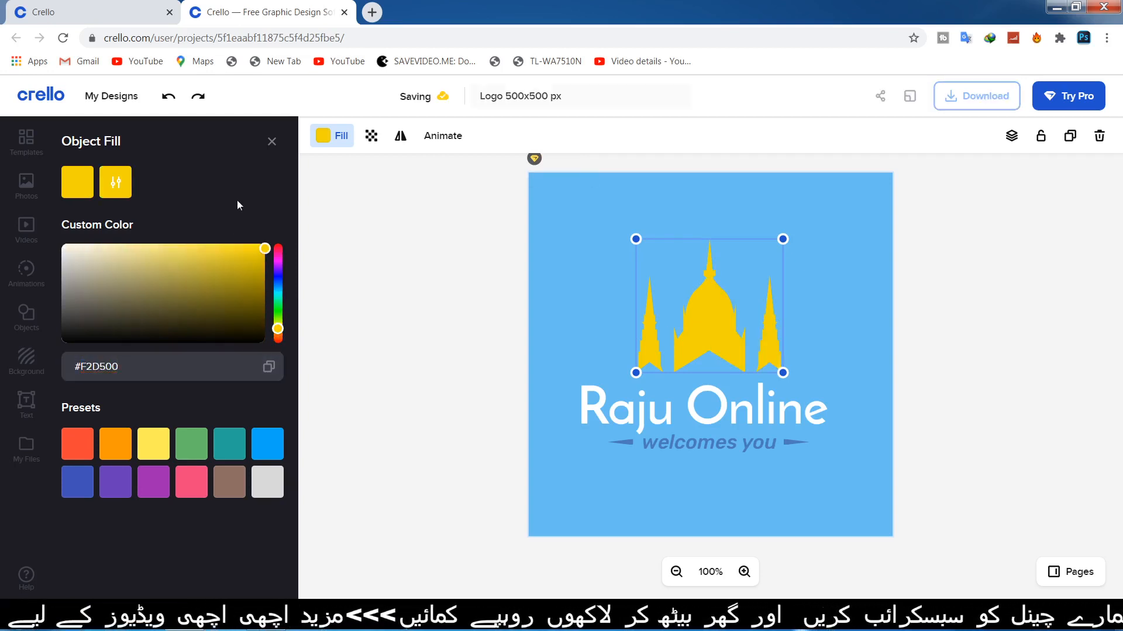
# - Recolour the "Raju Online" title bright red and move it slightly up and to the right, closer to the building icon
pyautogui.click(632, 415)
pyautogui.click(650, 411)
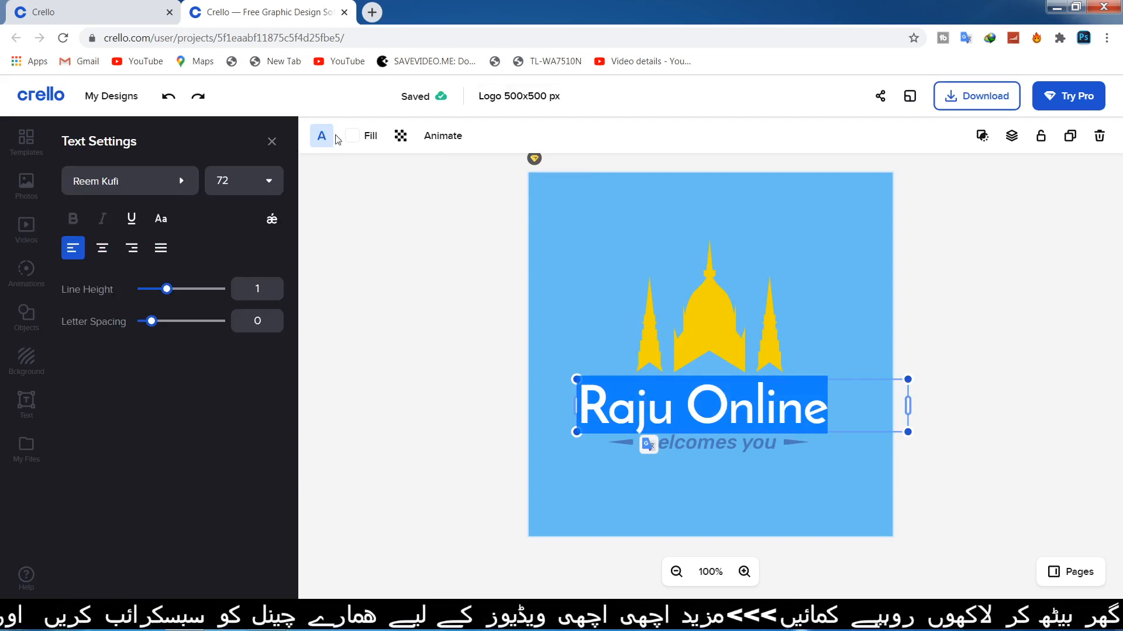
pyautogui.click(354, 137)
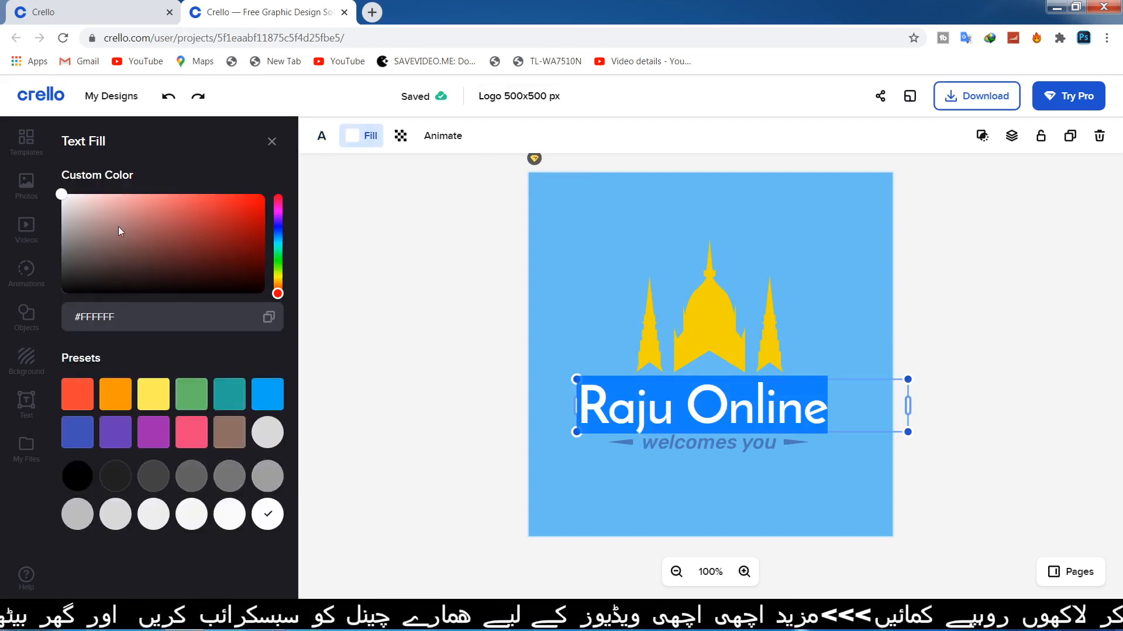
pyautogui.click(260, 194)
pyautogui.click(323, 198)
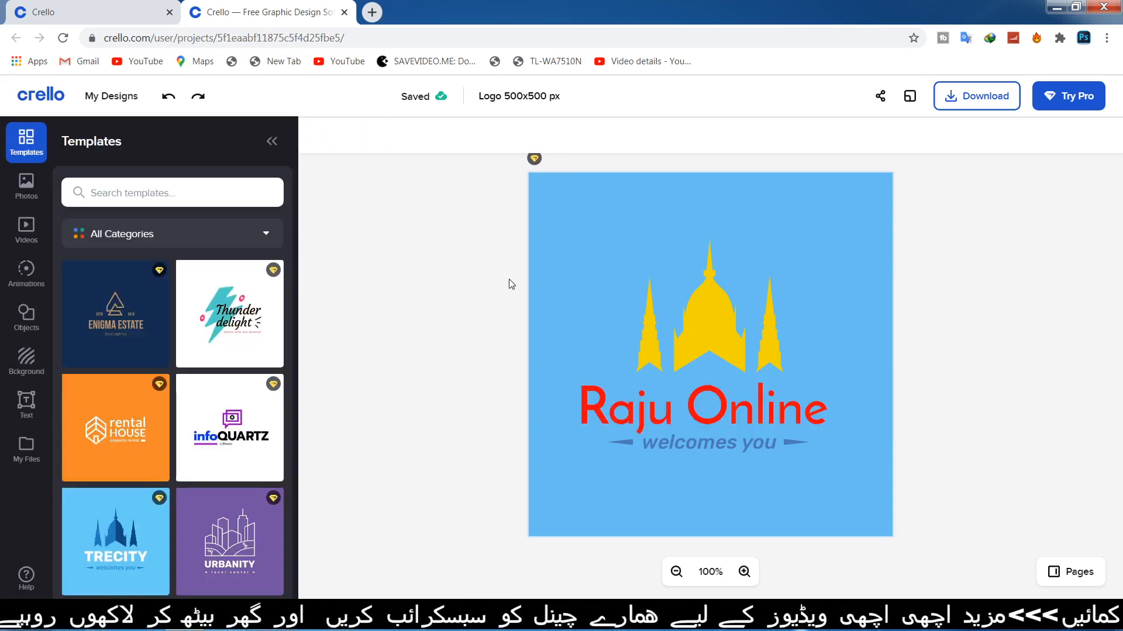
pyautogui.moveTo(687, 419); pyautogui.dragTo(698, 409)
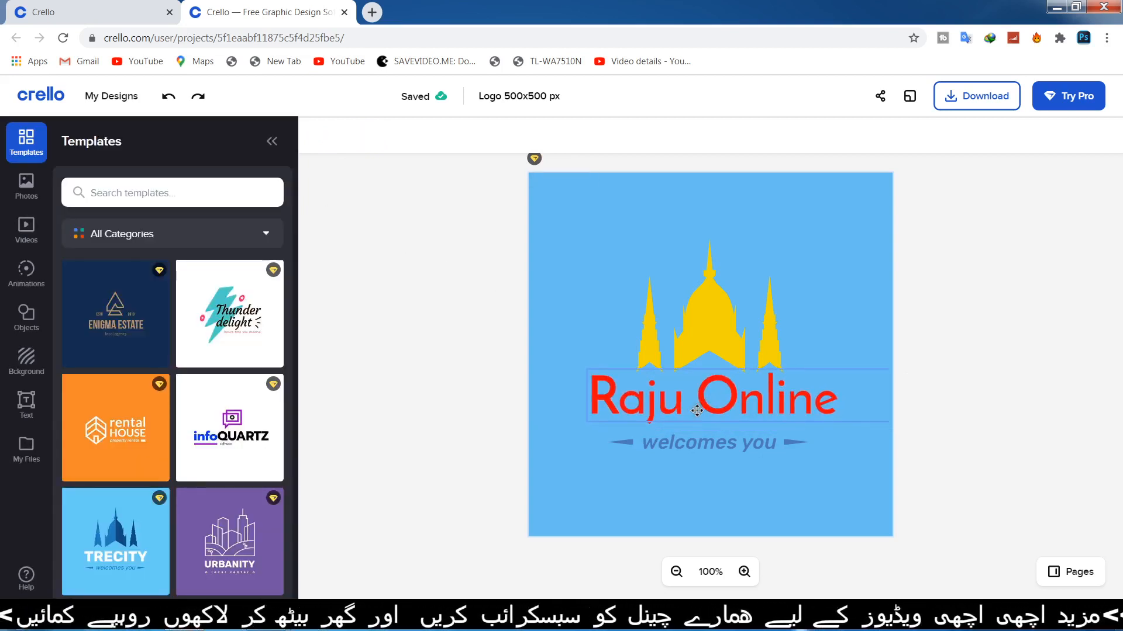
# - Try to download the logo through the 14-day free trial, filling in the saved card number and expiry date, and leave the payment form unsubmitted
pyautogui.click(974, 96)
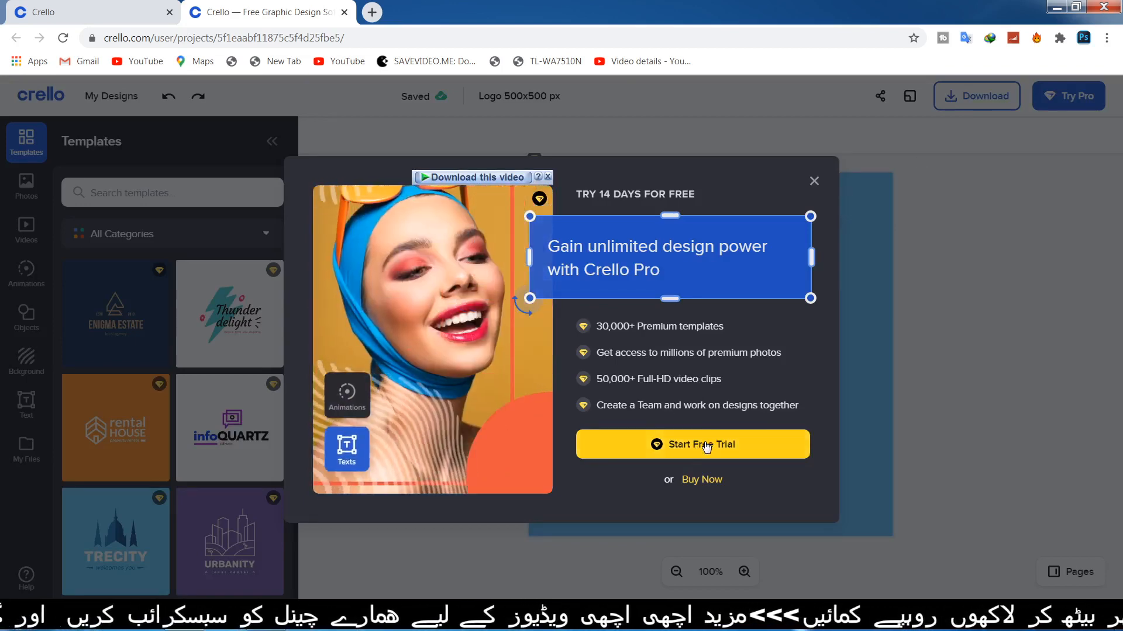
pyautogui.click(707, 444)
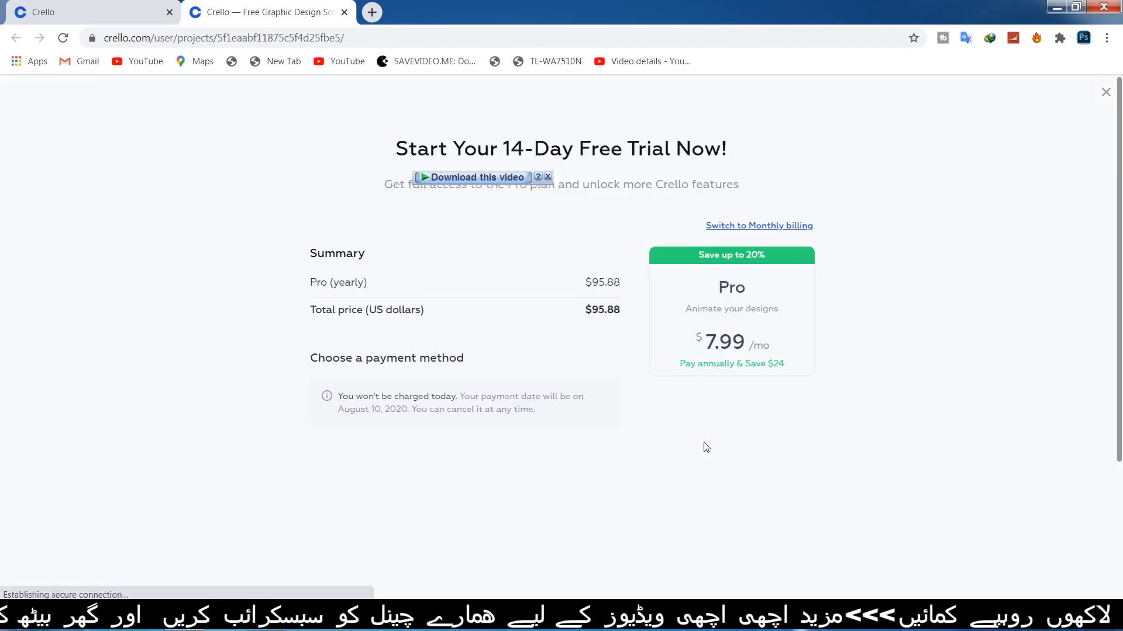
pyautogui.click(434, 461)
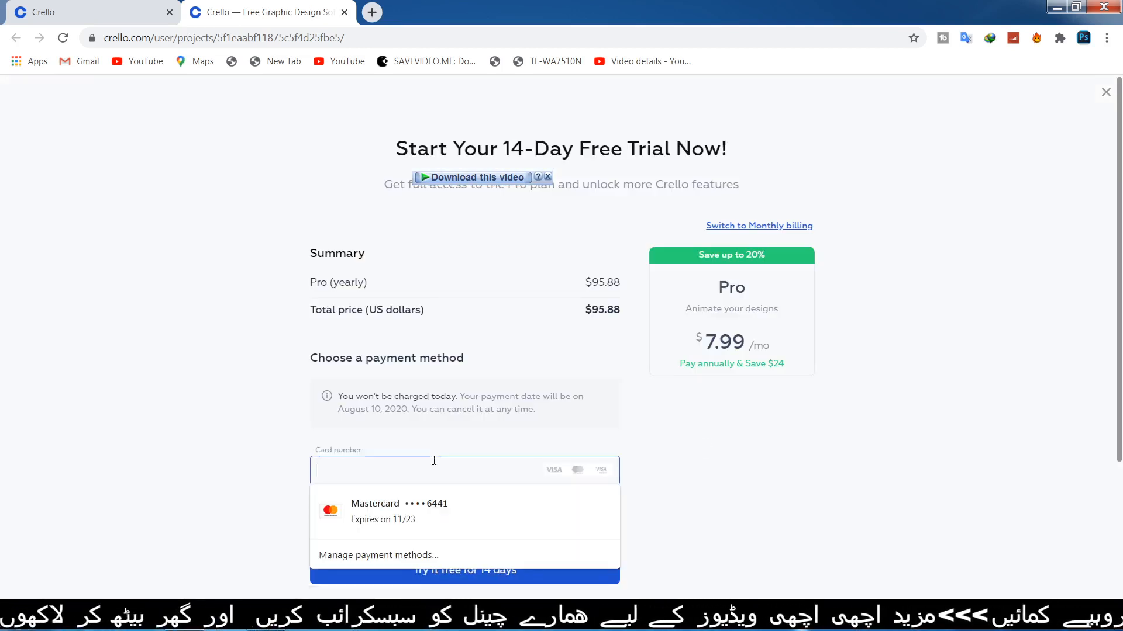
pyautogui.click(371, 503)
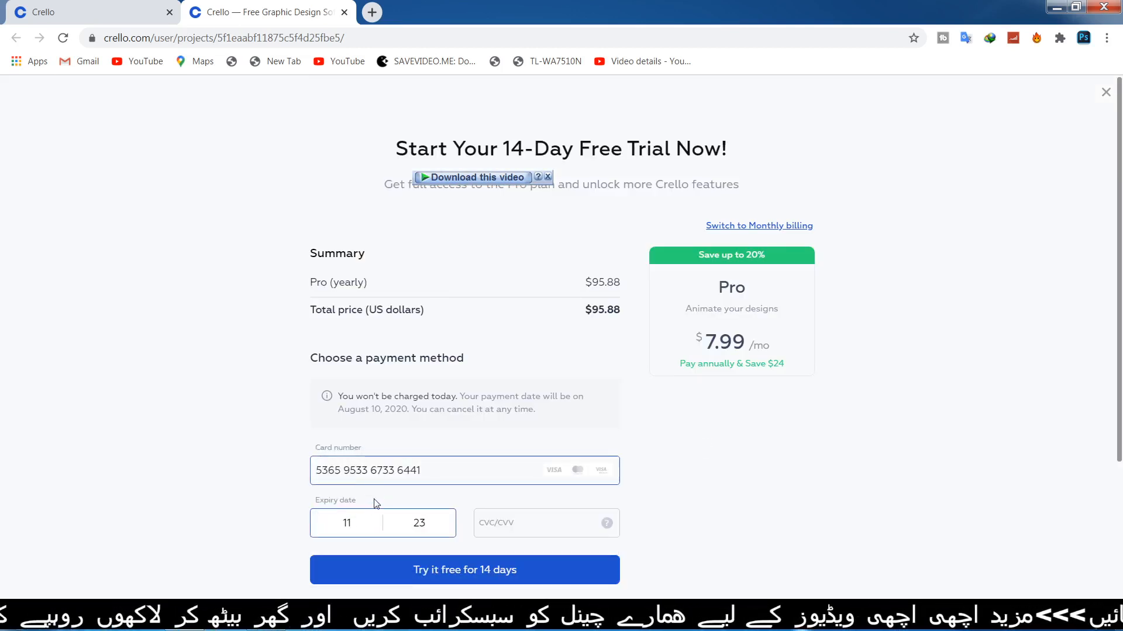
pyautogui.click(490, 524)
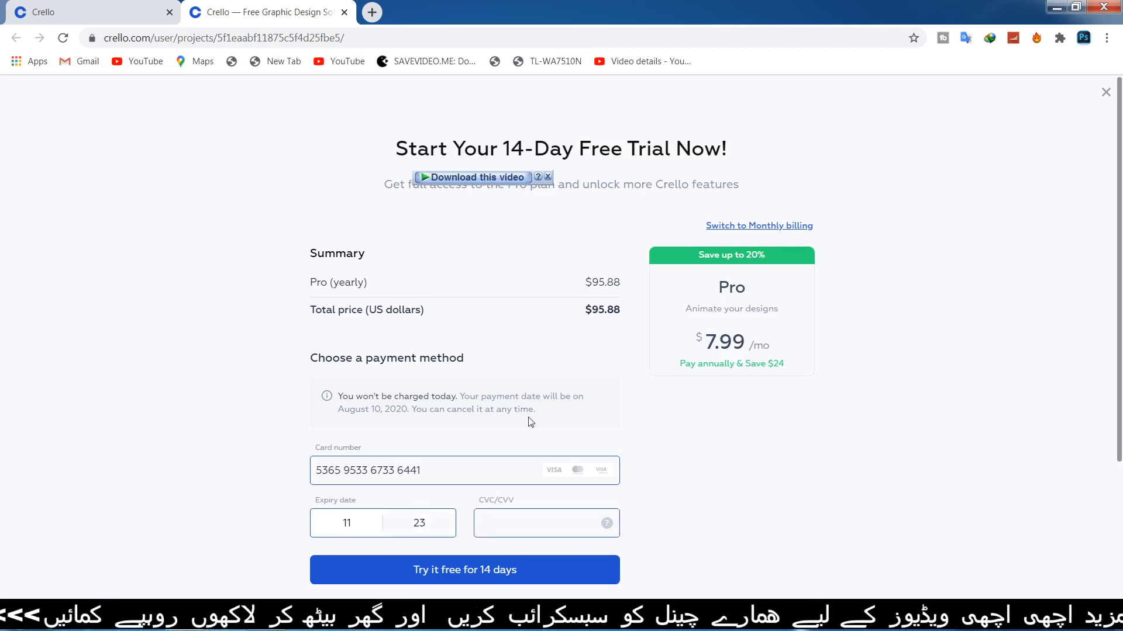
pyautogui.click(1106, 91)
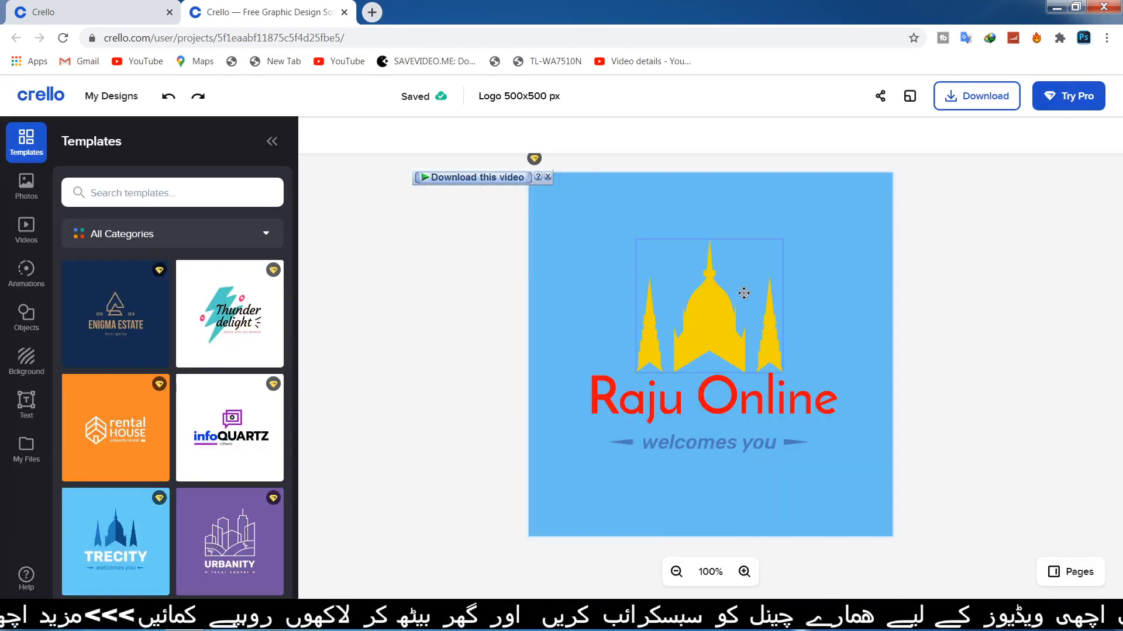